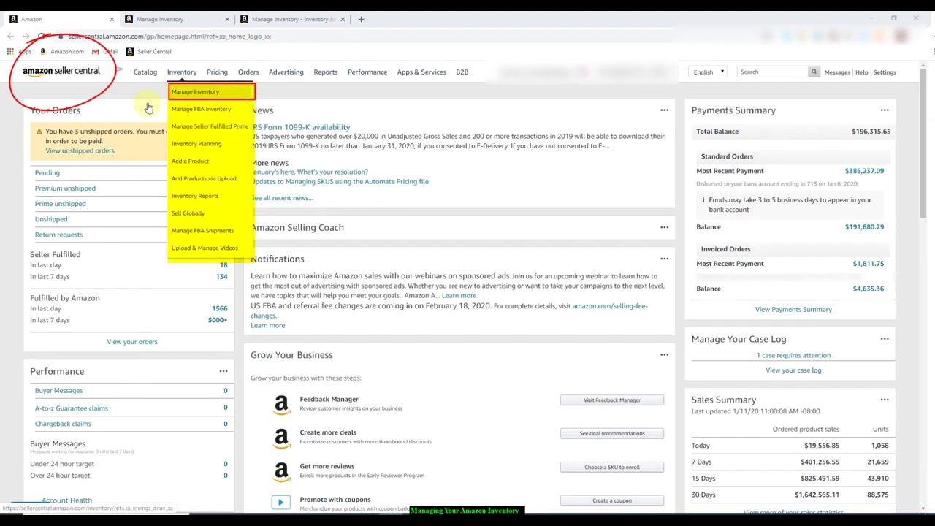
- From the Manage Inventory list, open the Bengay Ultra Strength cream's product page in a new tab and view it
left_click(174, 21)
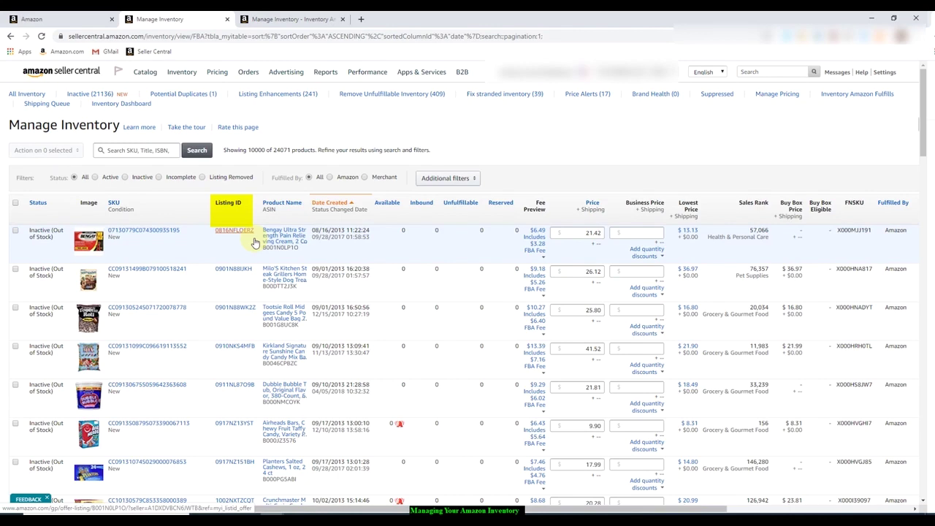
mouse_move(276, 238)
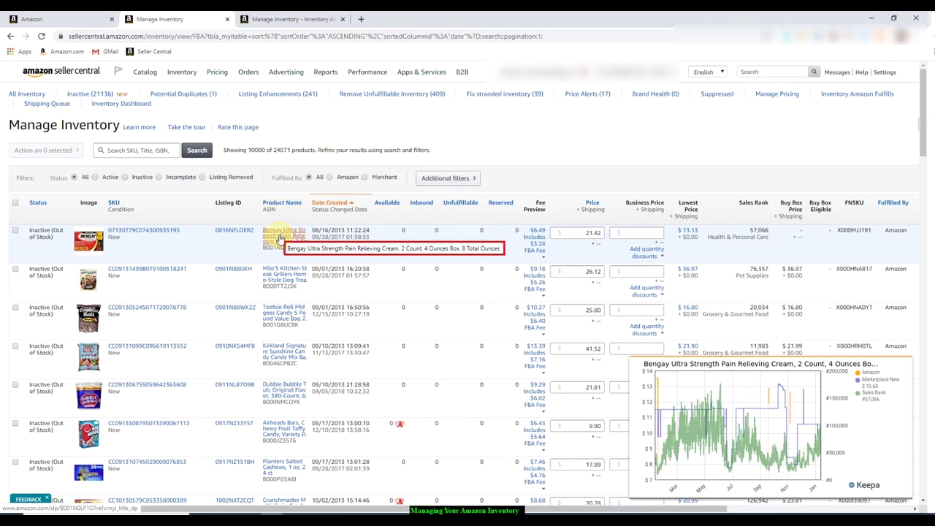
right_click(281, 238)
left_click(300, 245)
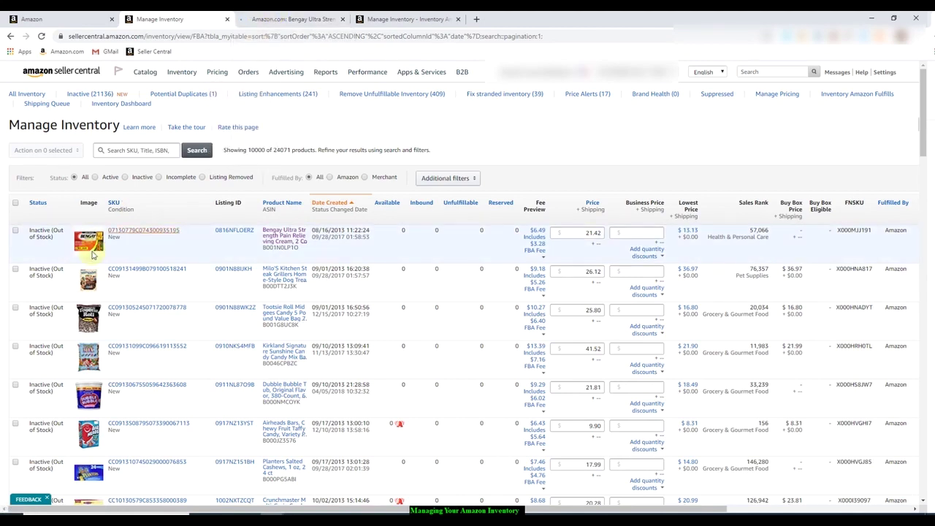
mouse_move(286, 239)
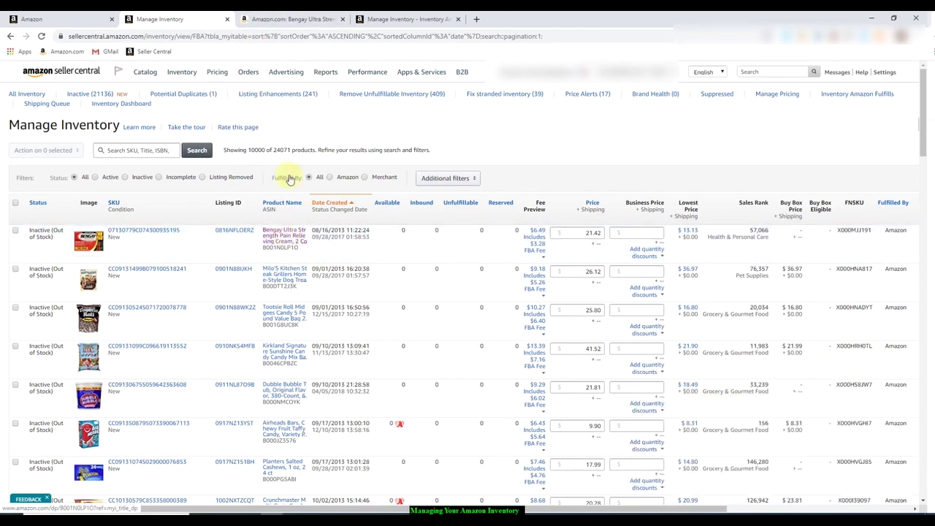
left_click(297, 19)
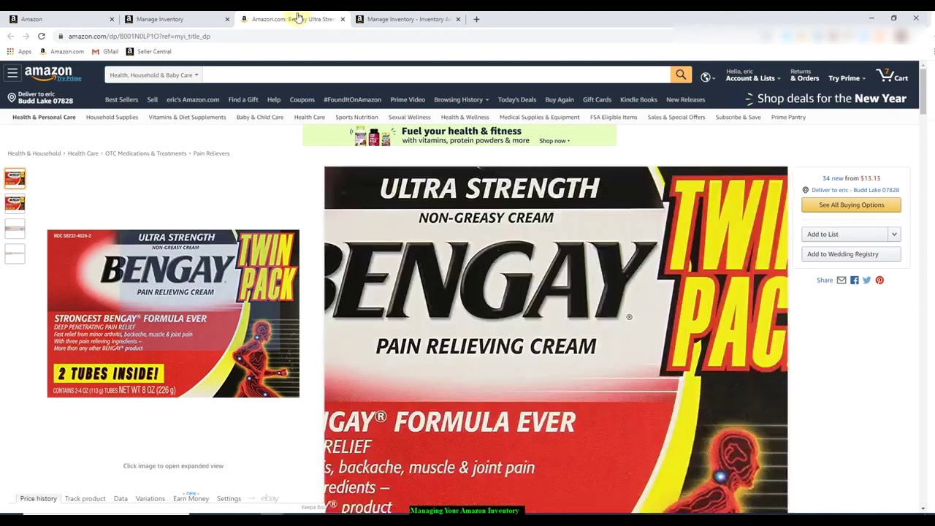
- Locate the Bengay cream's ASIN in the inventory list and copy the same ASIN from its product page URL
left_click(196, 19)
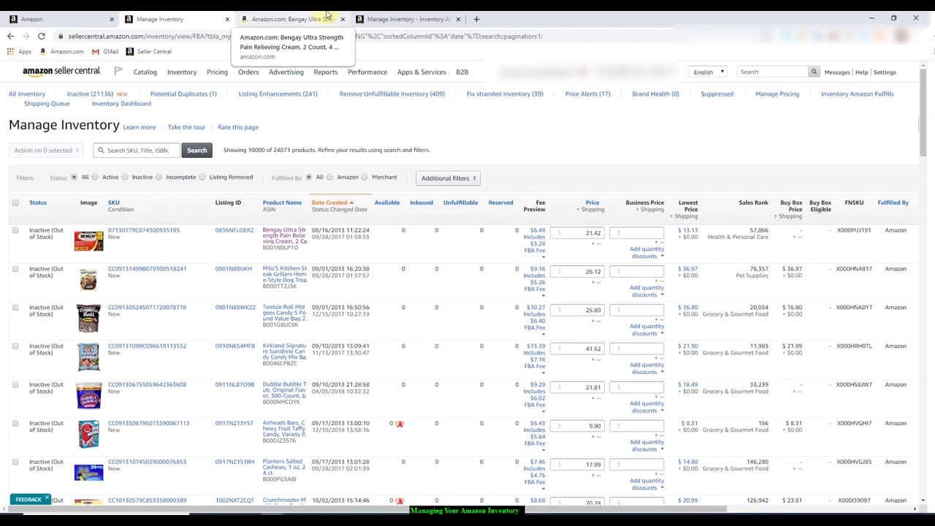
double_click(282, 247)
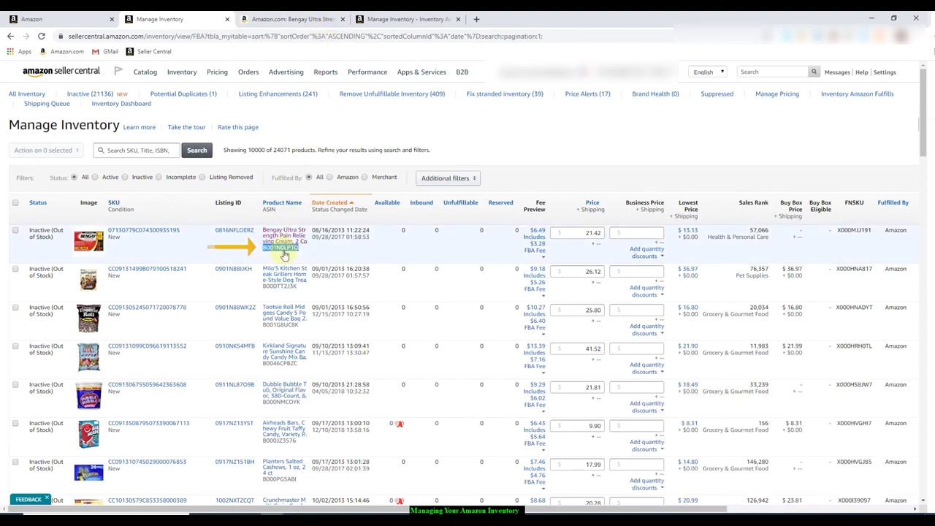
left_click(314, 20)
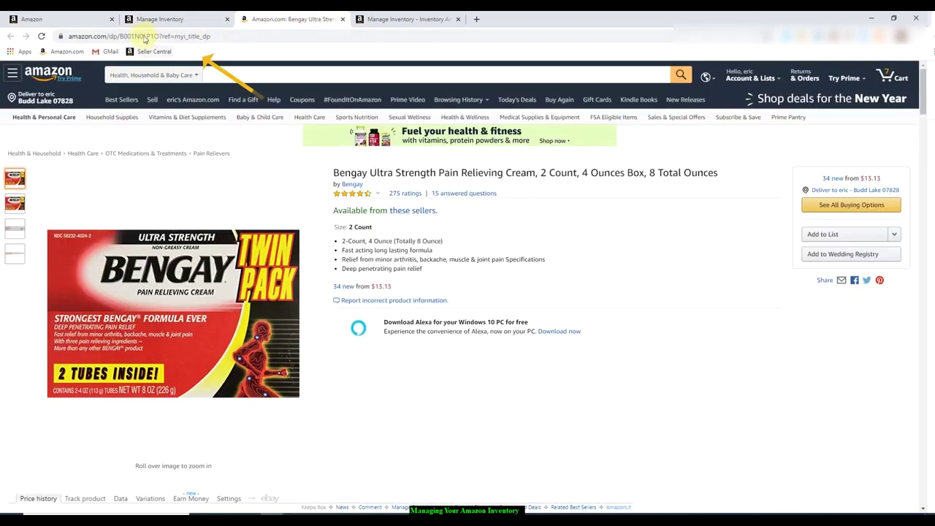
left_click_drag(121, 36, 199, 35)
key("ctrl+c")
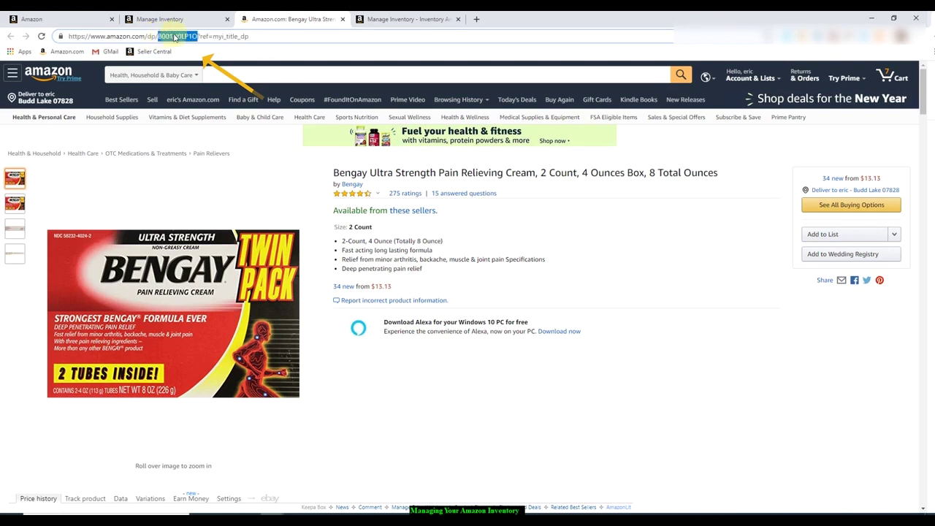
- Load the product page directly from the address amazon.com/dp/B001N0LP1O, using the copied ASIN
left_click(273, 39)
key("BackSpace")
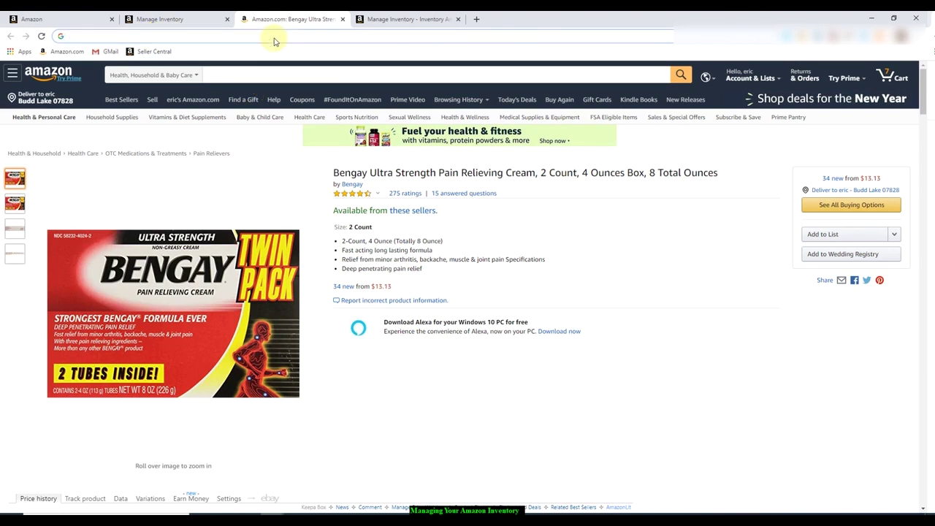
type("amazon.com")
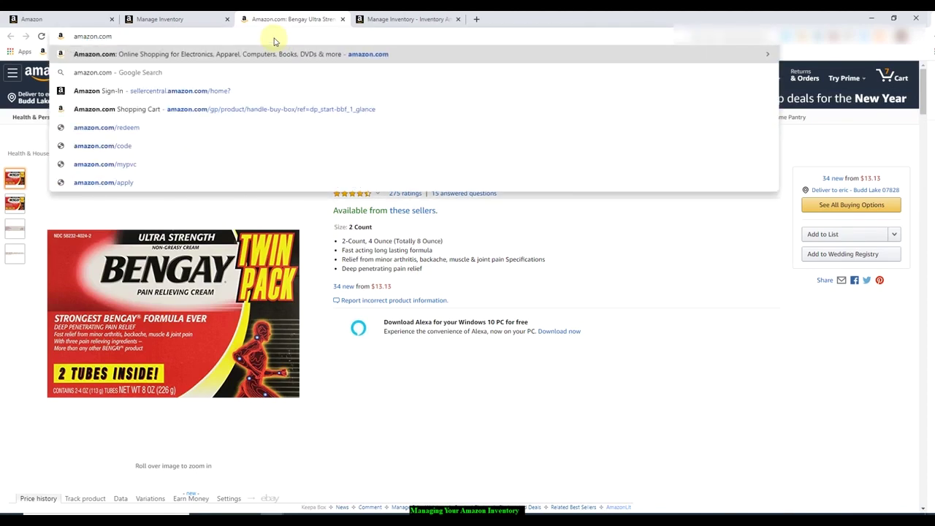
type("/dp")
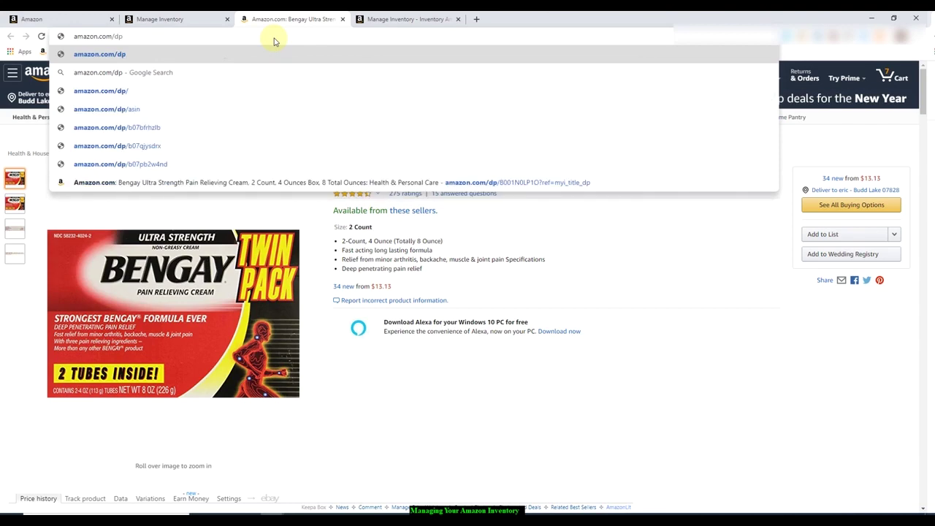
type("/")
key("ctrl+v")
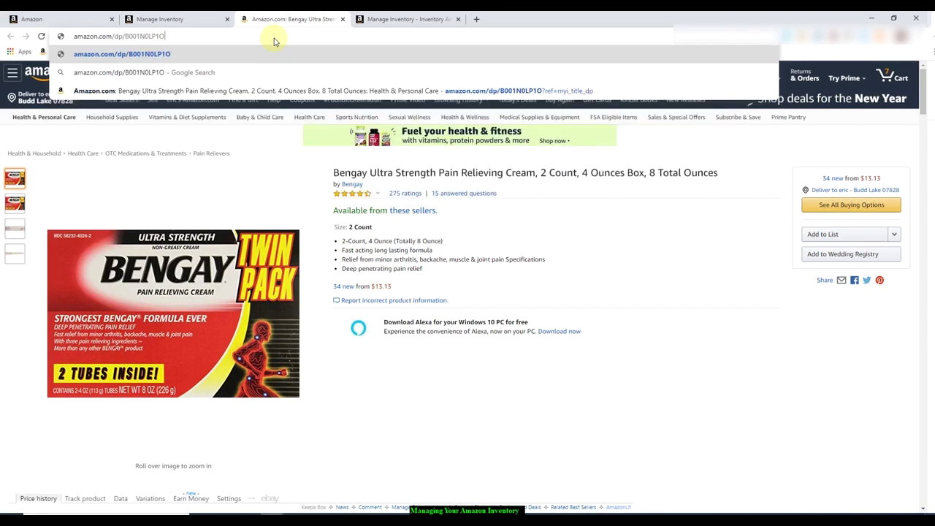
key("Return")
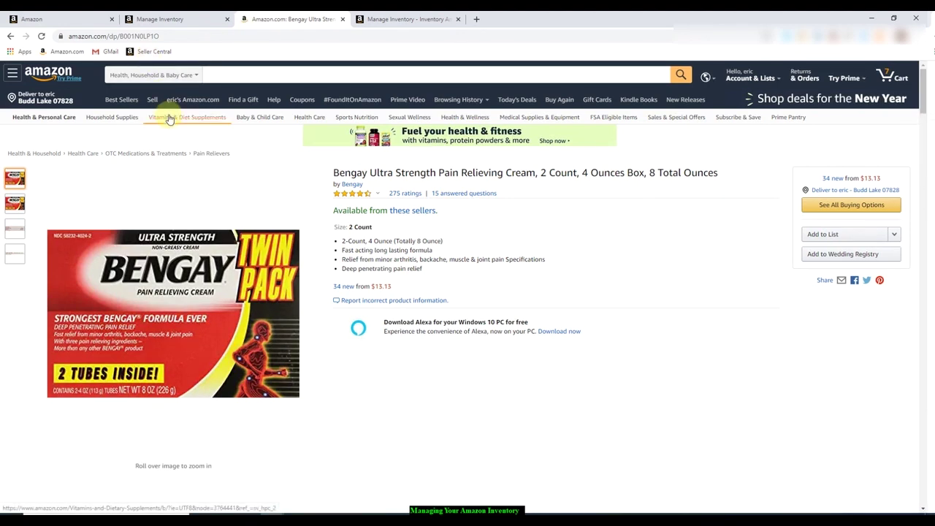
- In the inventory list sorted by reserved units, open the Reserved Quantity breakdown for the Method foaming hand soap
left_click(179, 22)
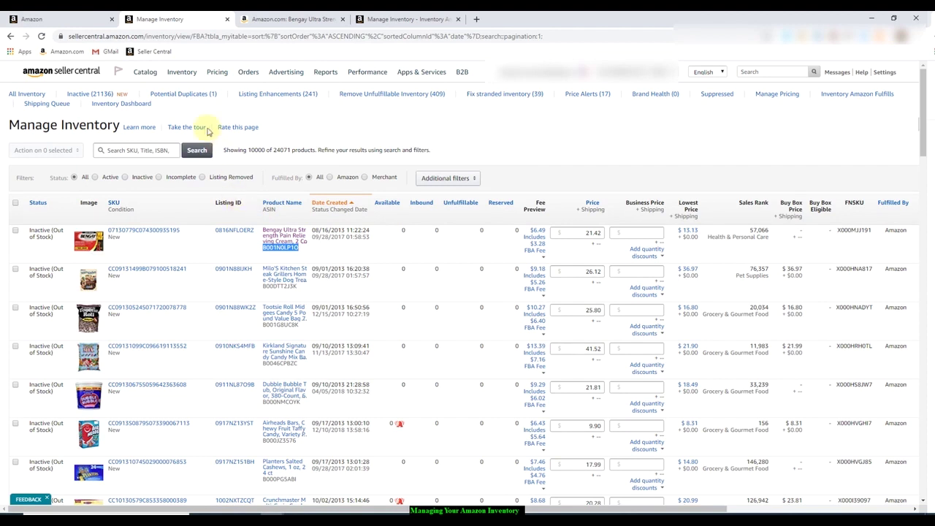
mouse_move(184, 77)
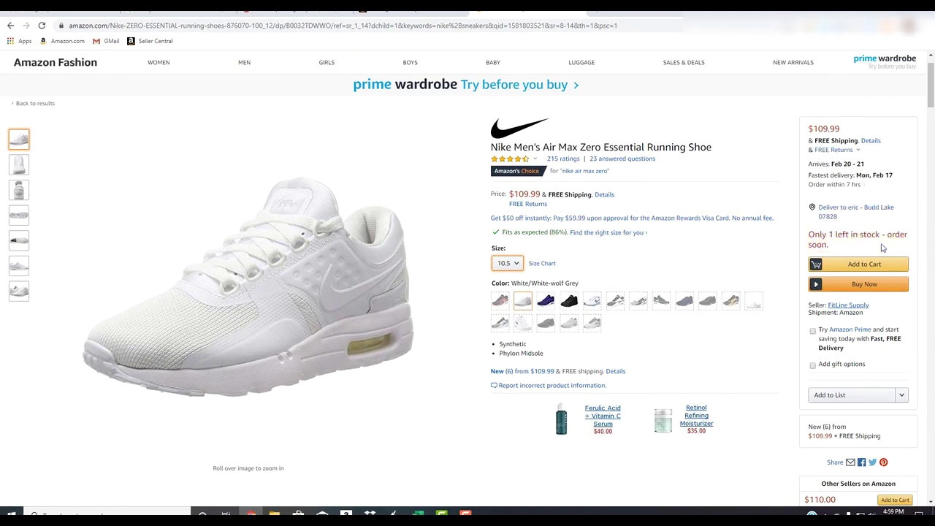
left_click(405, 9)
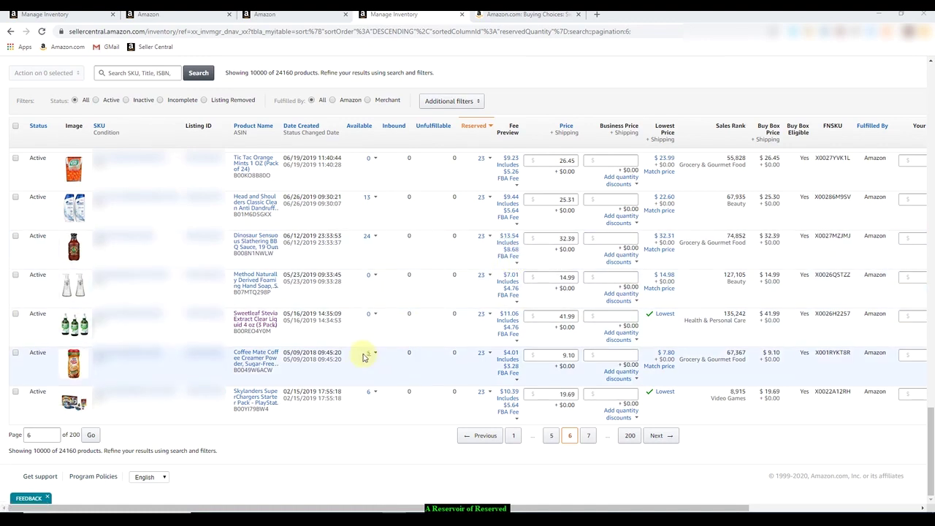
mouse_move(256, 320)
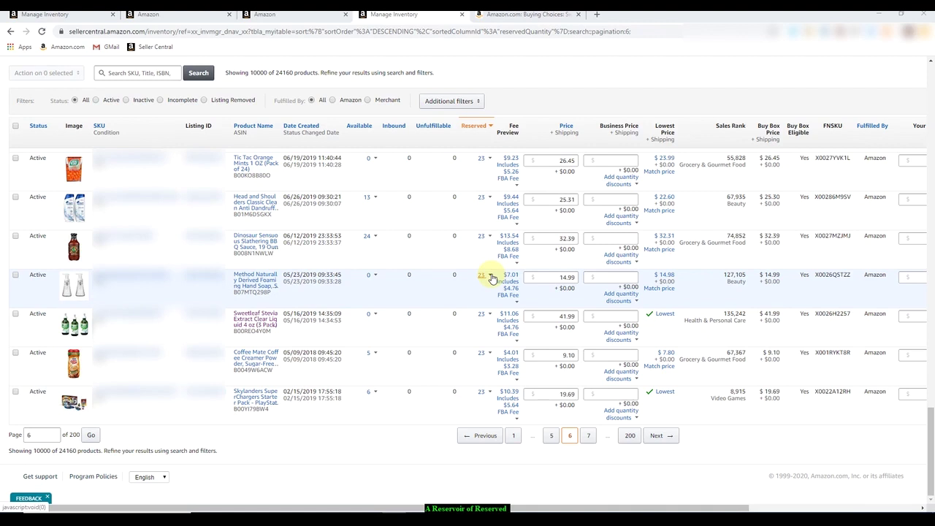
left_click(491, 278)
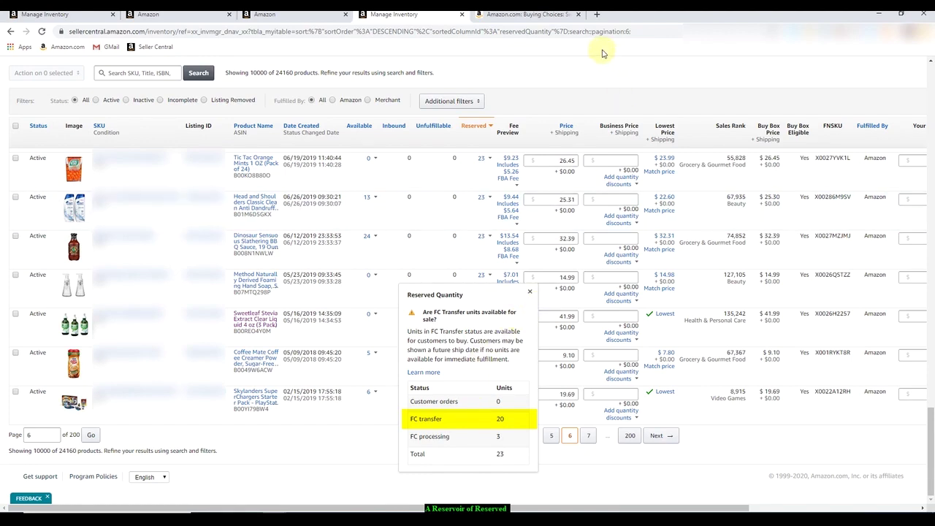
- Check the sellers' stock and delivery details on the Sweetleaf Stevia buying choices page and return to the inventory list
left_click(531, 16)
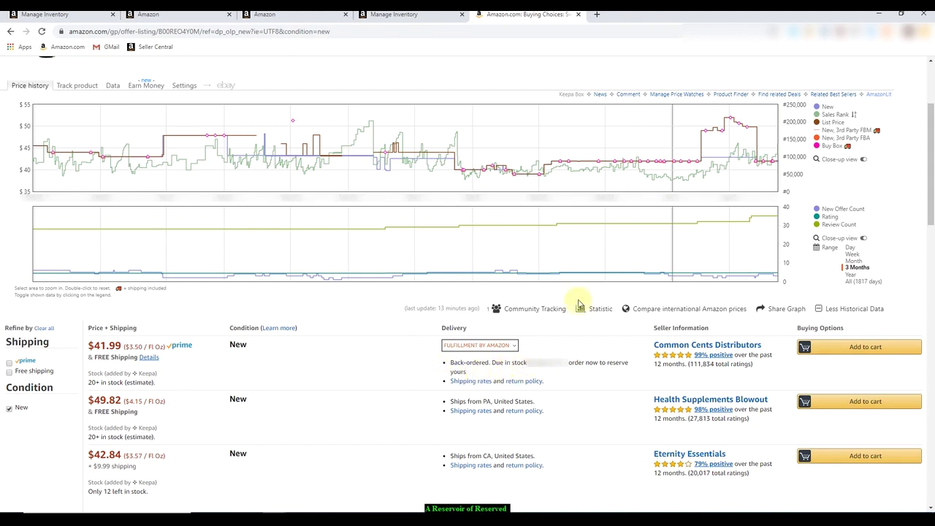
left_click(427, 16)
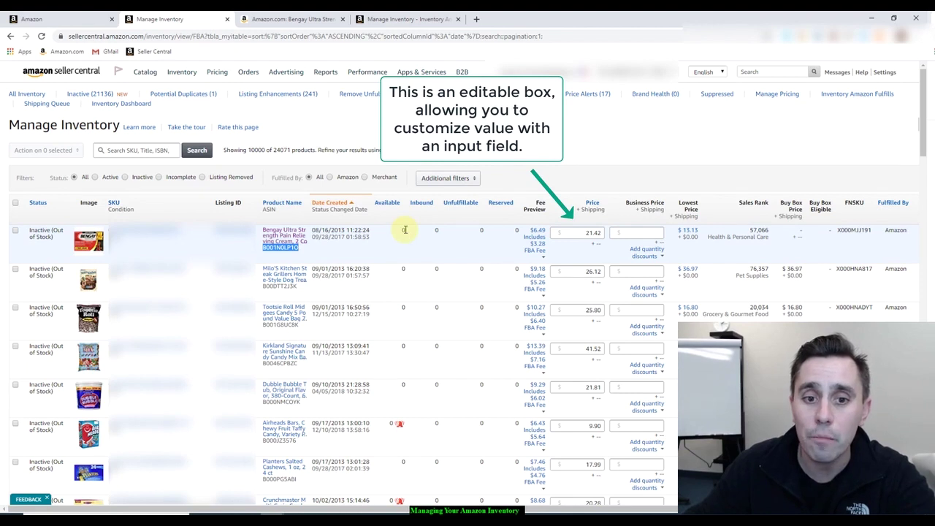
left_click(402, 237)
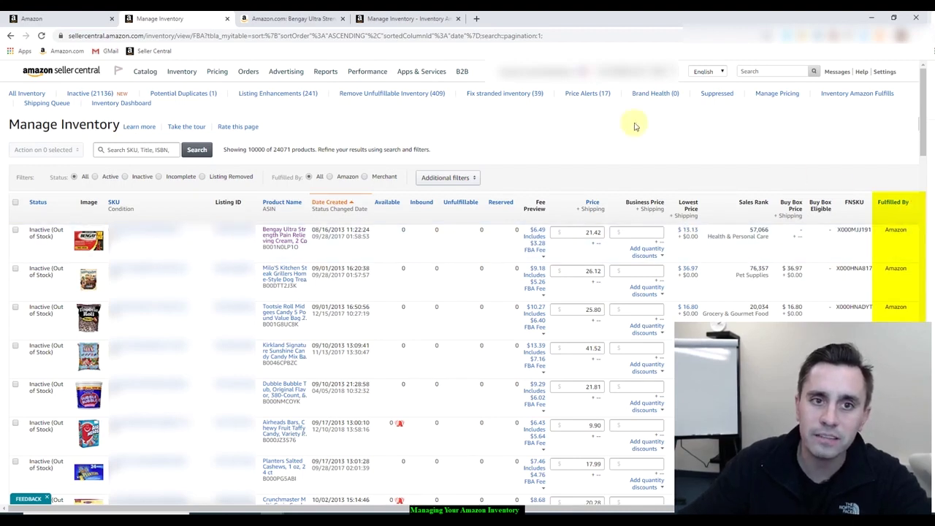
- Open the new-condition offers from the Bengay product page, review the seller prices, and return to the inventory list
left_click(317, 20)
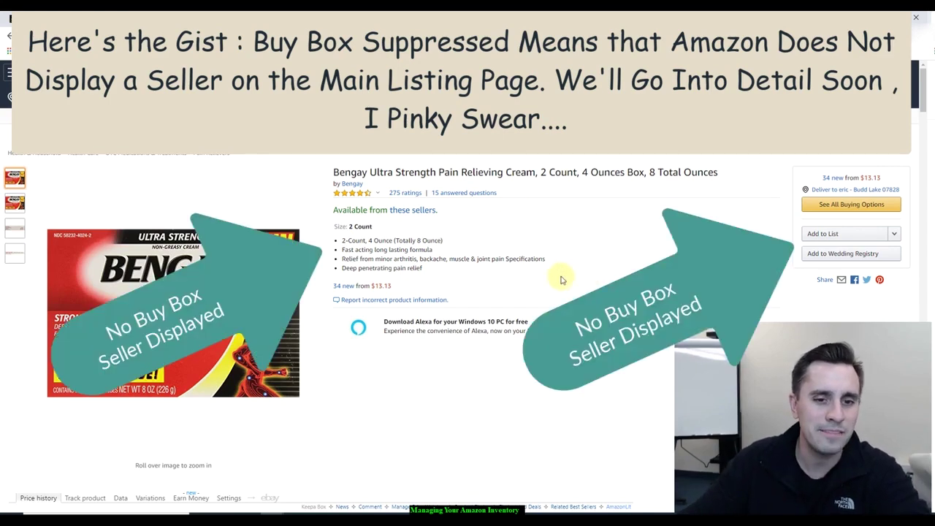
left_click(353, 286)
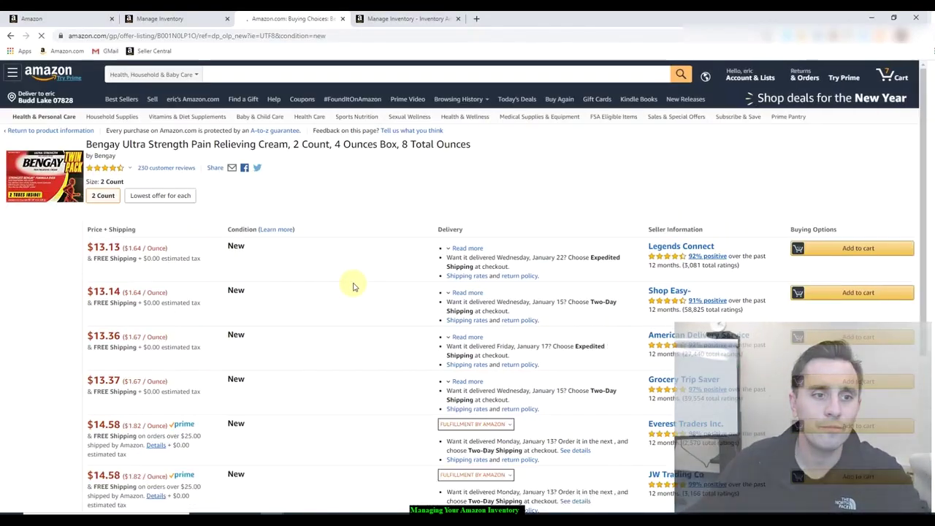
scroll(353, 286, "down", 2)
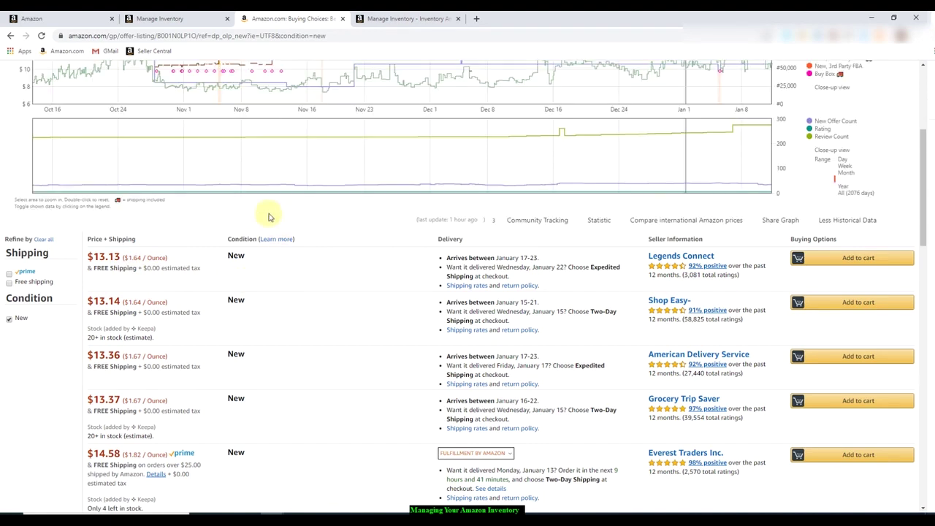
left_click(196, 16)
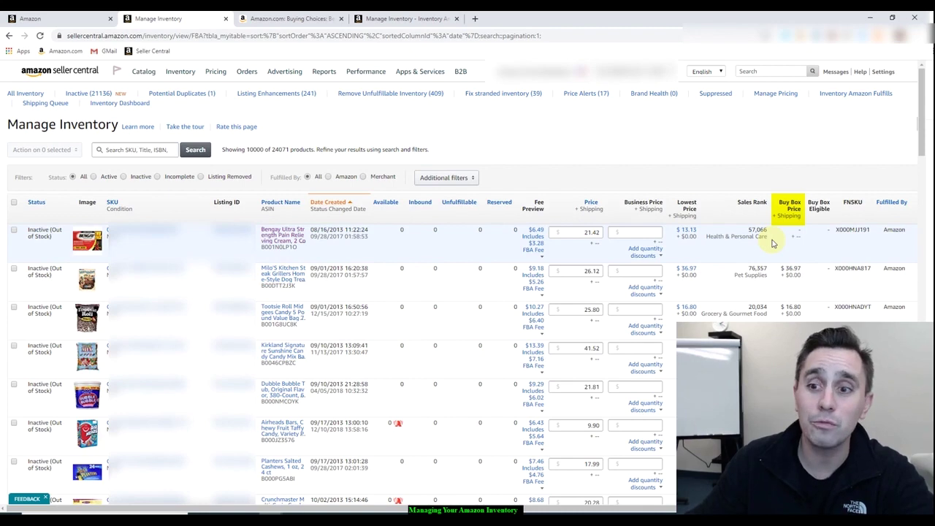
- Look over the price history above the Bengay offers and go back to the product's main listing page
left_click(304, 22)
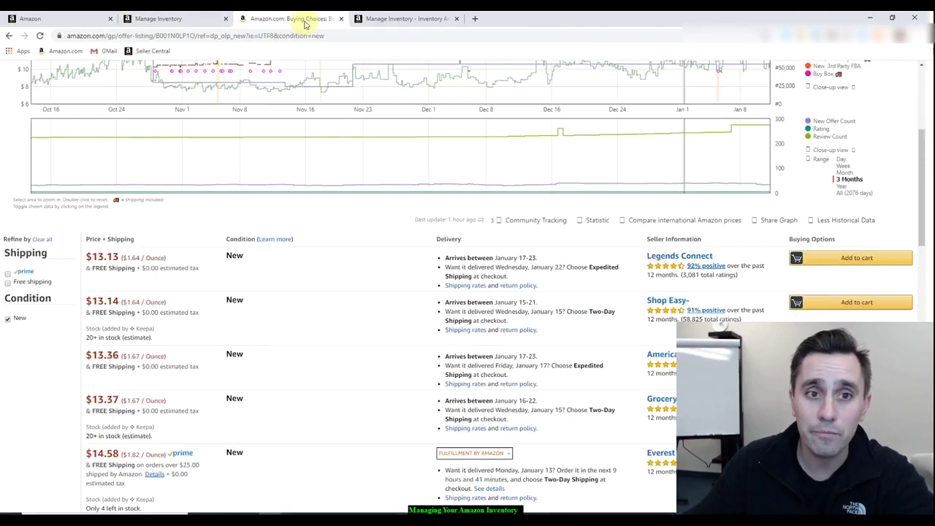
scroll(168, 98, "up", 3)
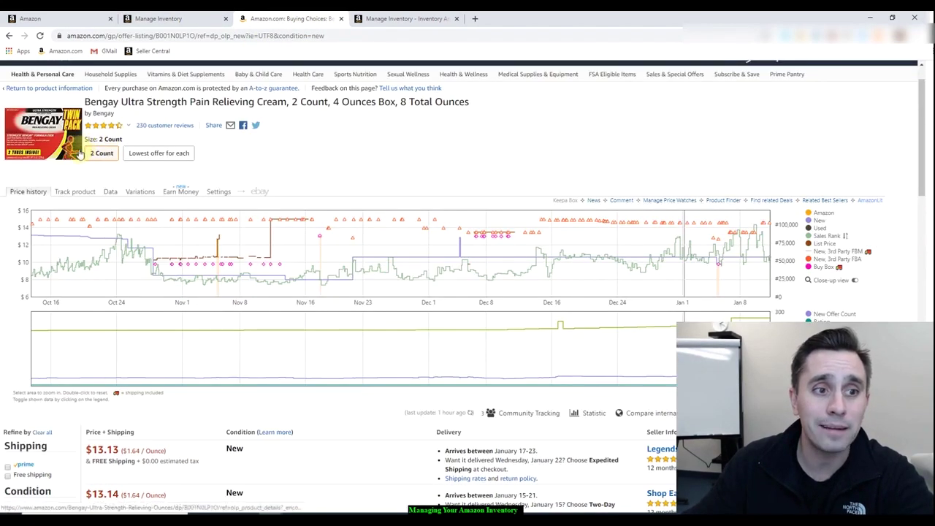
left_click(79, 152)
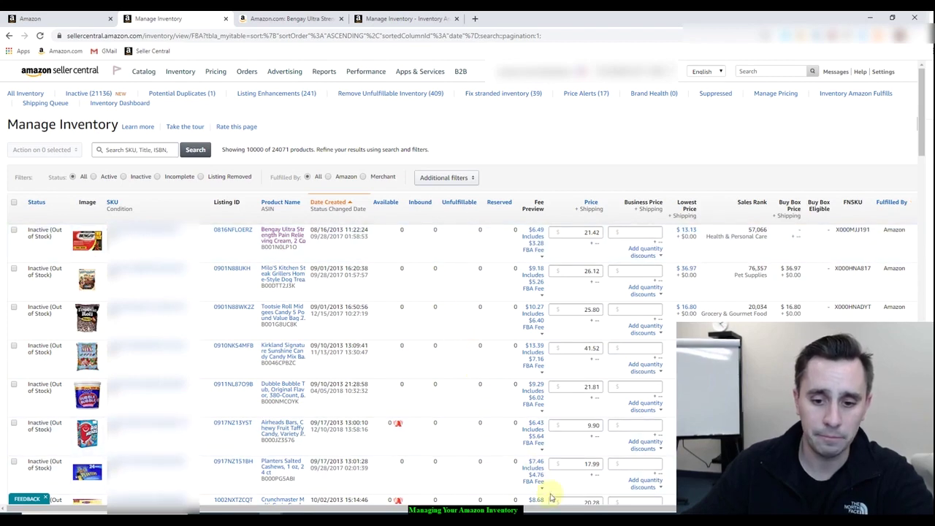
- Open the inventory preferences and turn off the Listing ID column in the column display
scroll(555, 502, "right", 3)
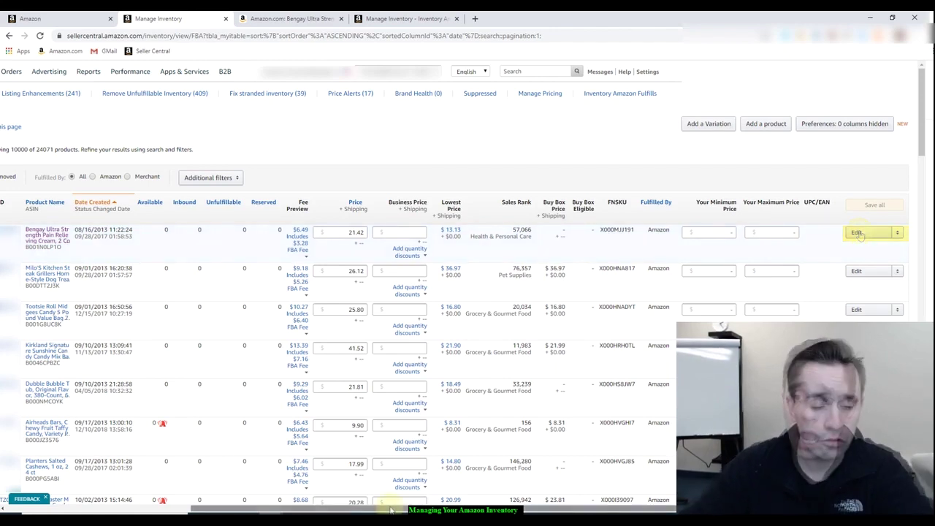
left_click_drag(387, 510, 195, 512)
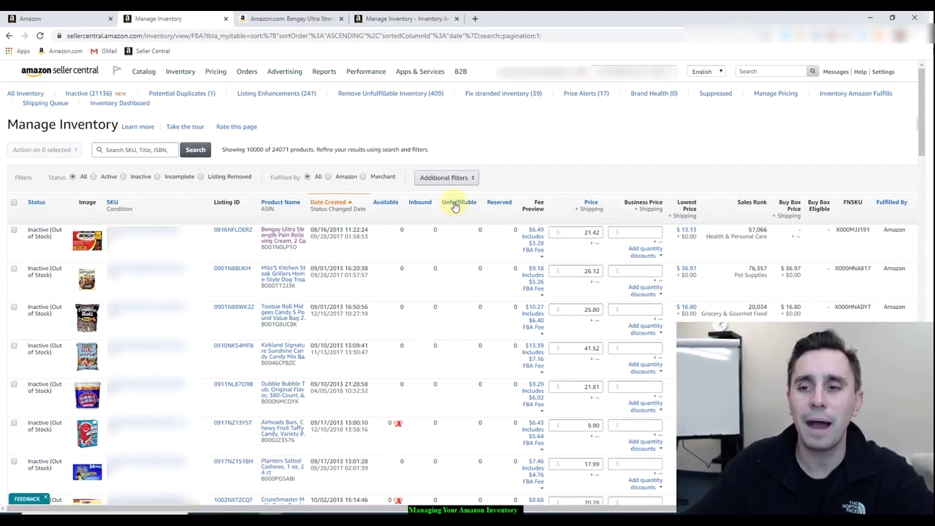
left_click_drag(359, 509, 462, 509)
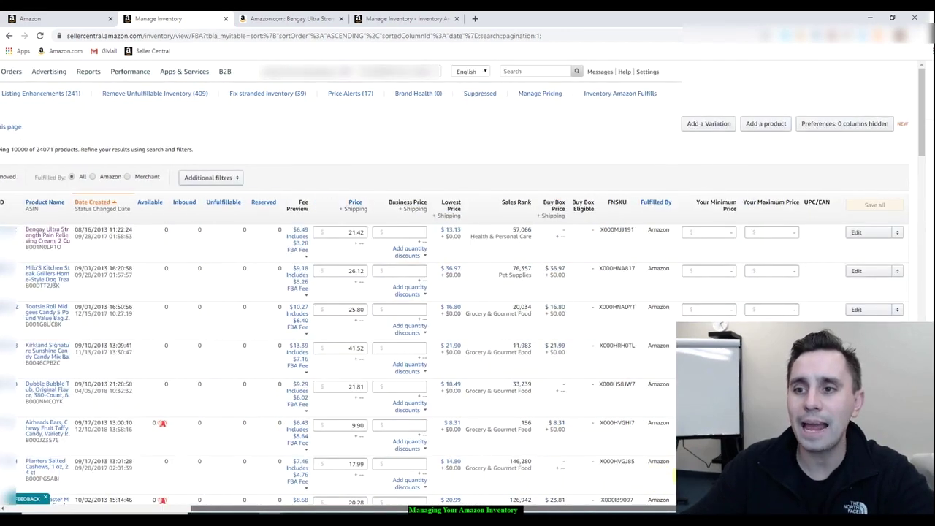
mouse_move(820, 132)
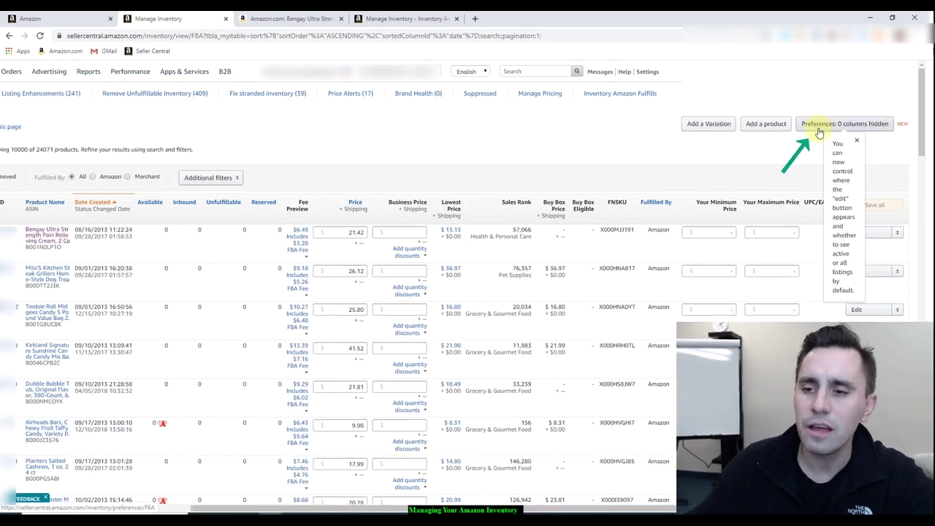
left_click(820, 133)
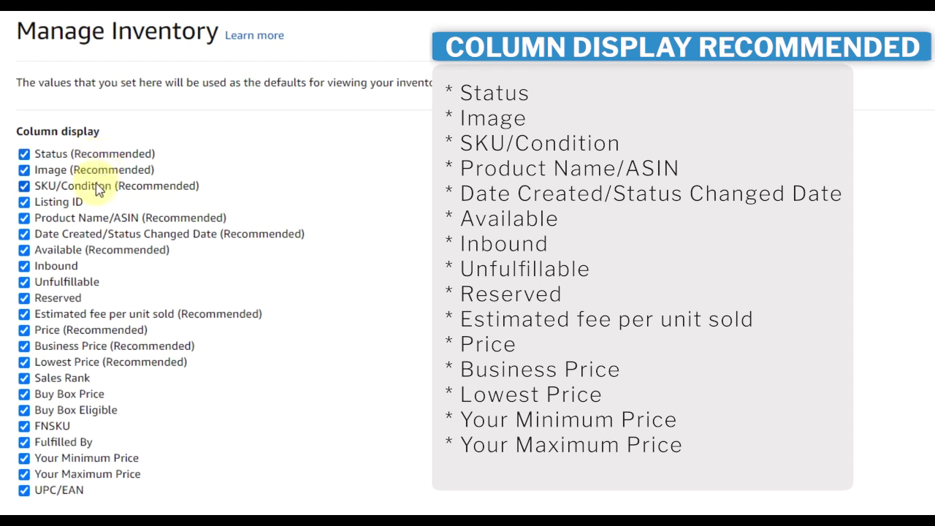
left_click(44, 203)
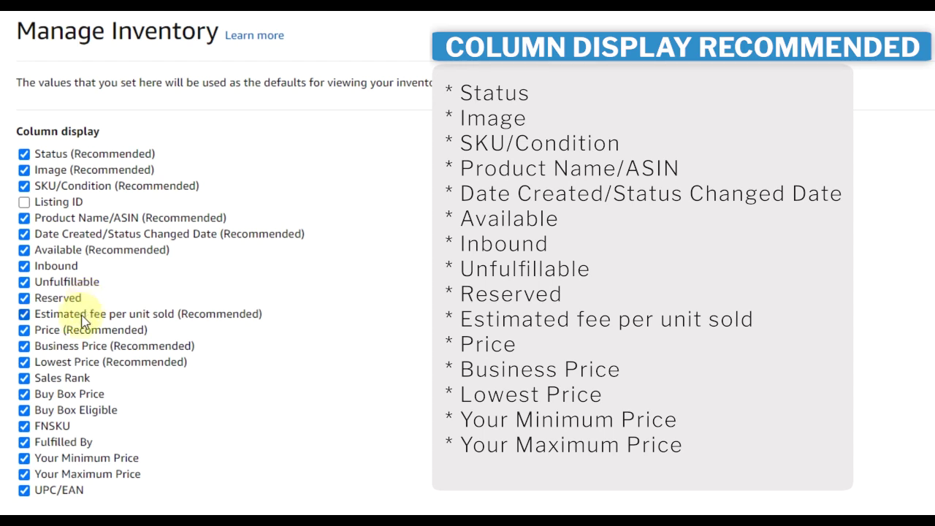
- Turn off the Sales Rank, Buy Box Price, Buy Box Eligible, FNSKU, Fulfilled By and UPC/EAN columns in the column display
left_click(25, 377)
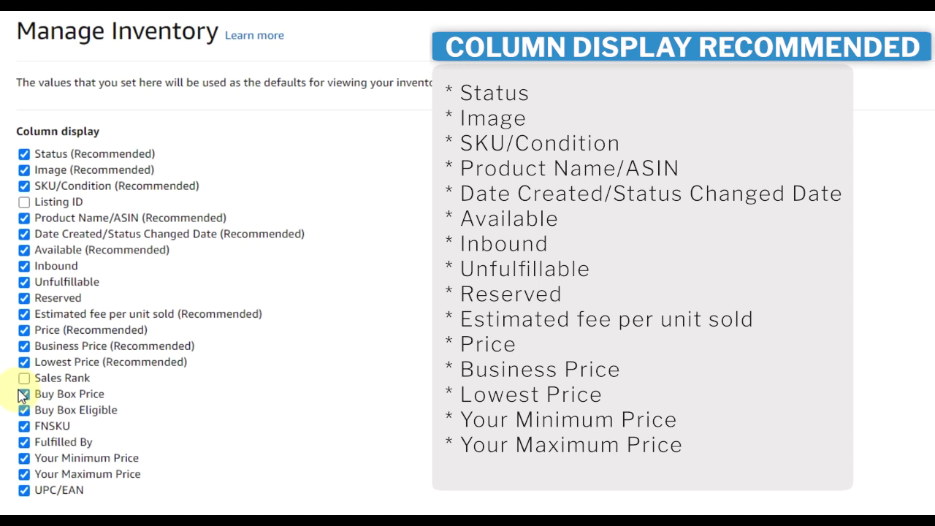
left_click(78, 394)
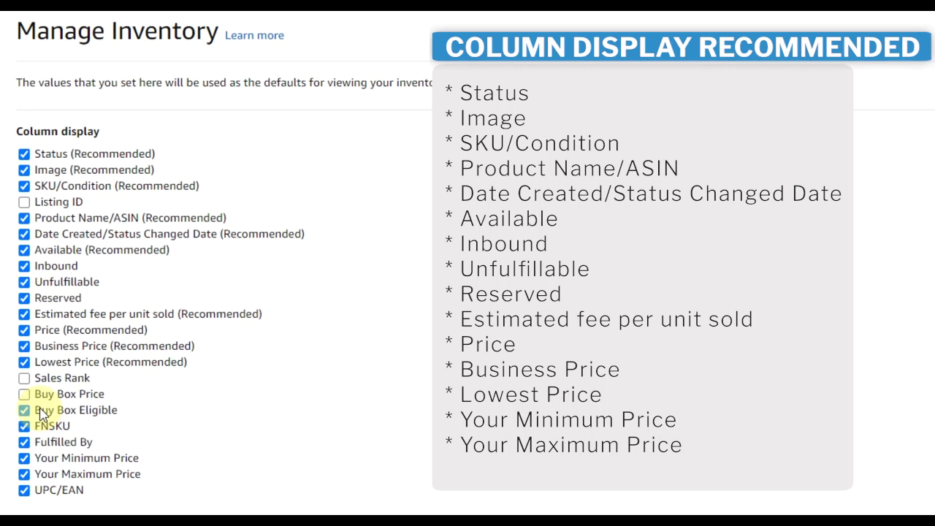
left_click(41, 412)
left_click(40, 432)
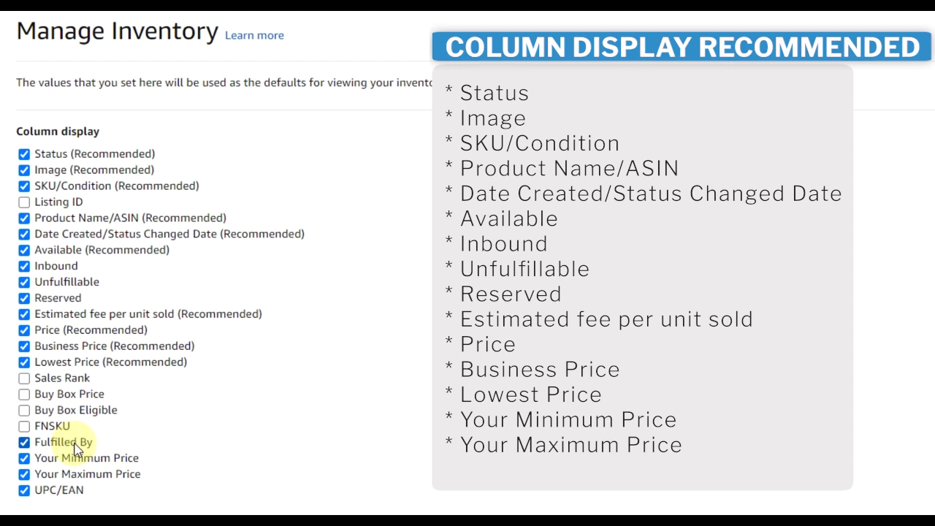
left_click(76, 446)
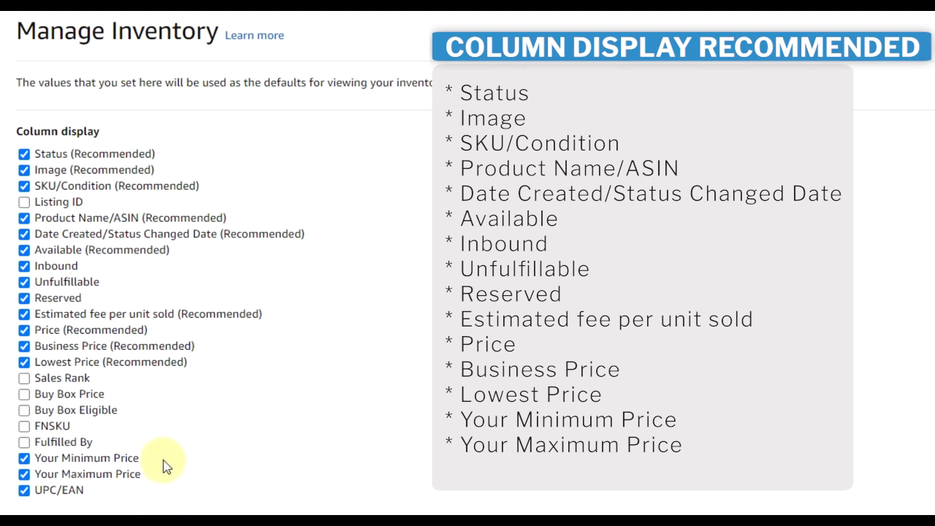
left_click(53, 493)
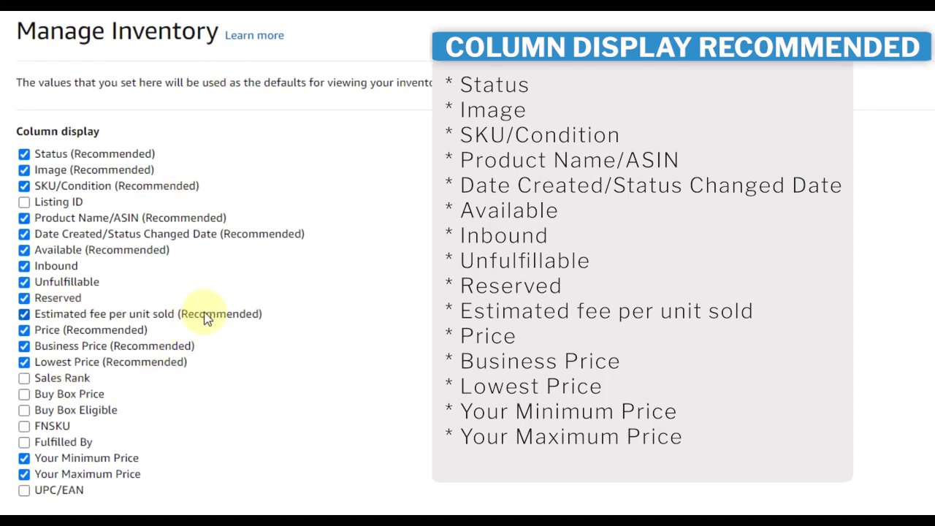
- Look through the sort order choices and set the default sort order to Start Date: New to Old (Recommended)
scroll(205, 319, "down", 5)
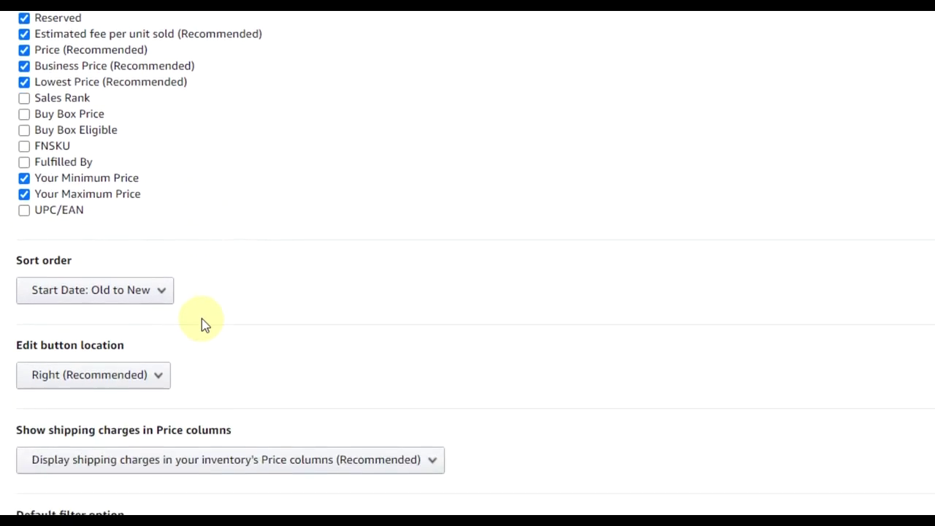
scroll(208, 292, "down", 2)
left_click(123, 184)
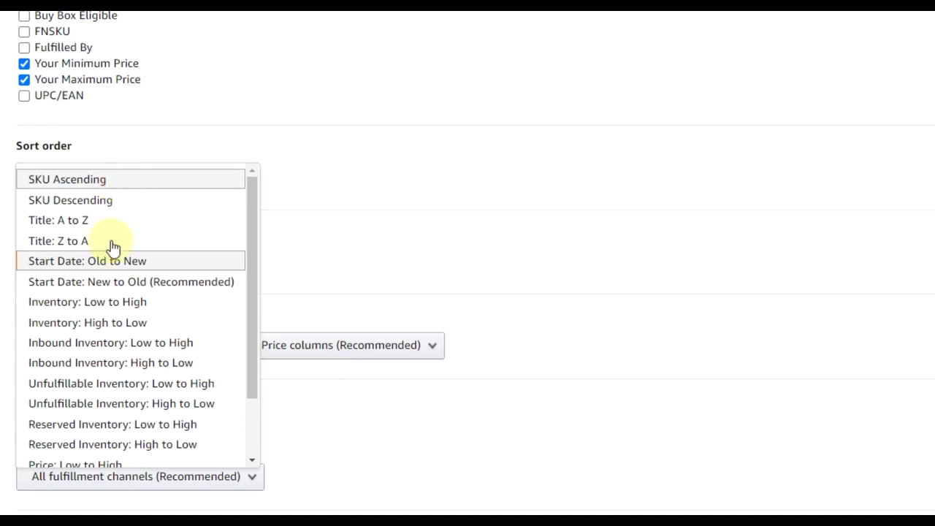
scroll(110, 255, "down", 5)
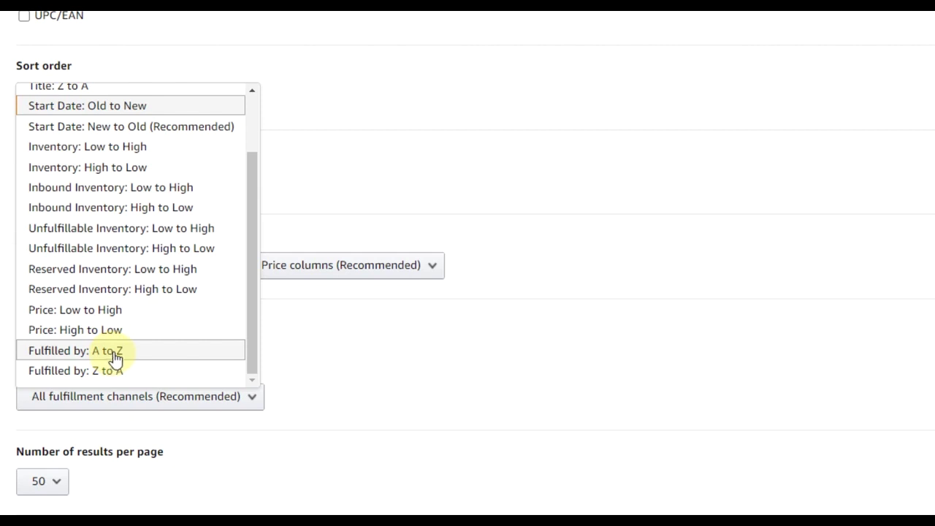
scroll(114, 359, "up", 5)
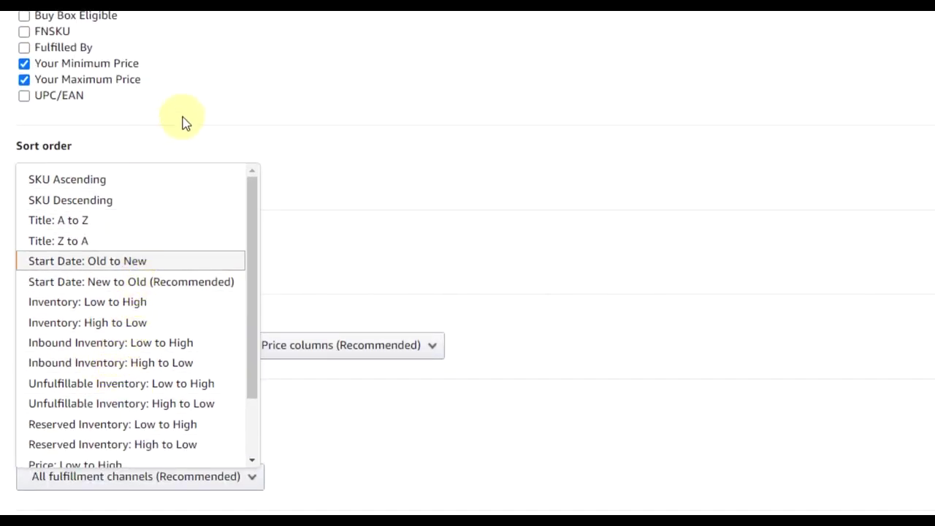
left_click(74, 284)
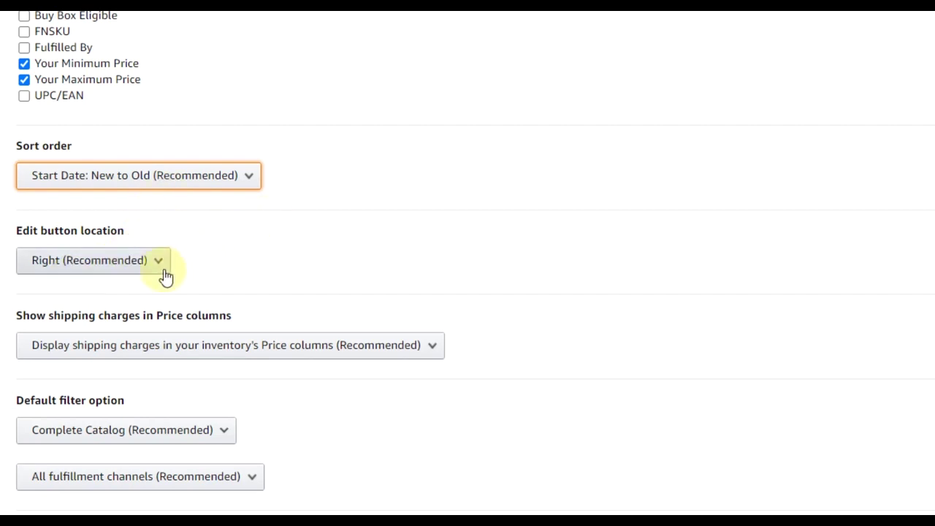
- Choose the recommended option of displaying shipping charges in the inventory's Price columns
scroll(307, 245, "up", 1)
scroll(416, 306, "down", 3)
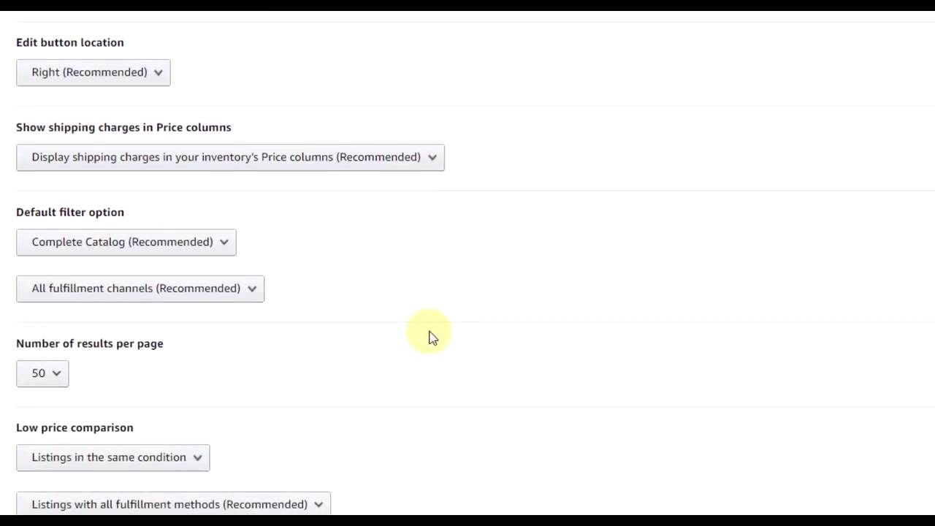
scroll(343, 190, "down", 1)
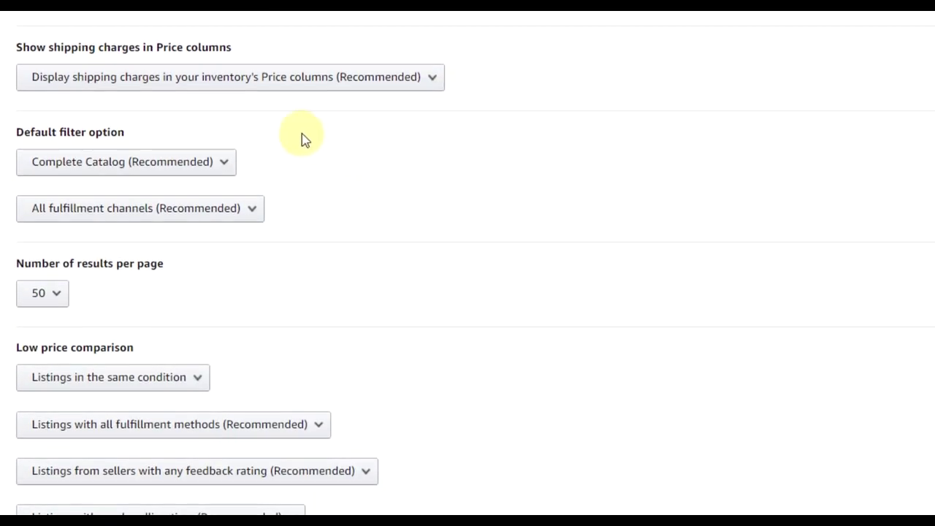
left_click(366, 77)
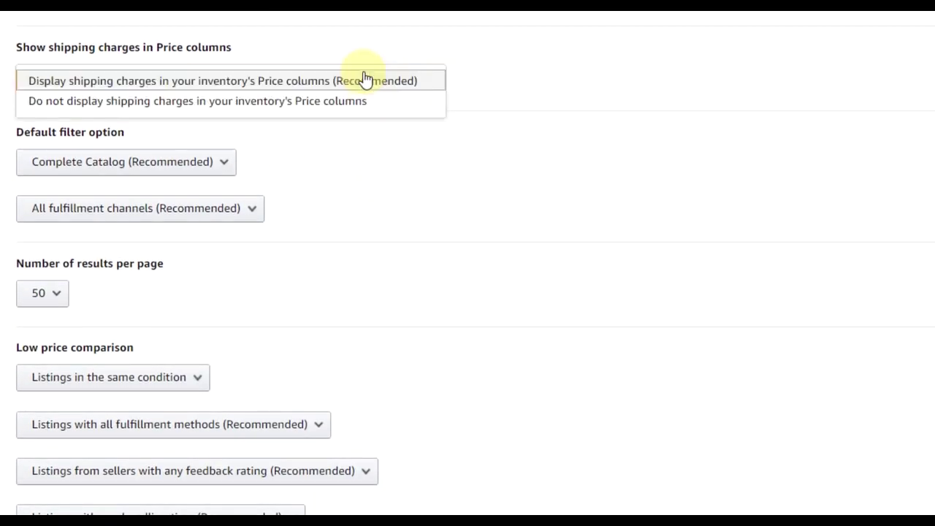
left_click(366, 80)
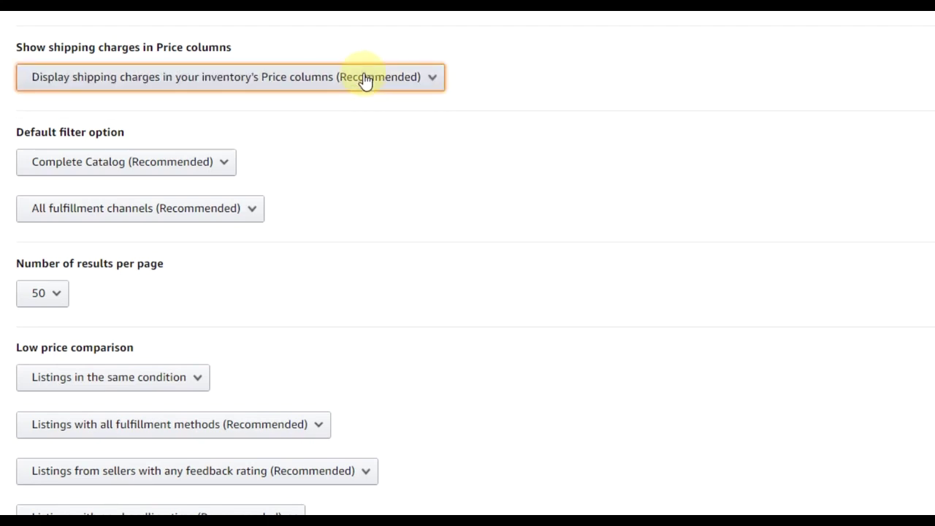
- Examine the choices for the default catalog filter and the number of results per page in the inventory preferences
scroll(410, 153, "down", 1)
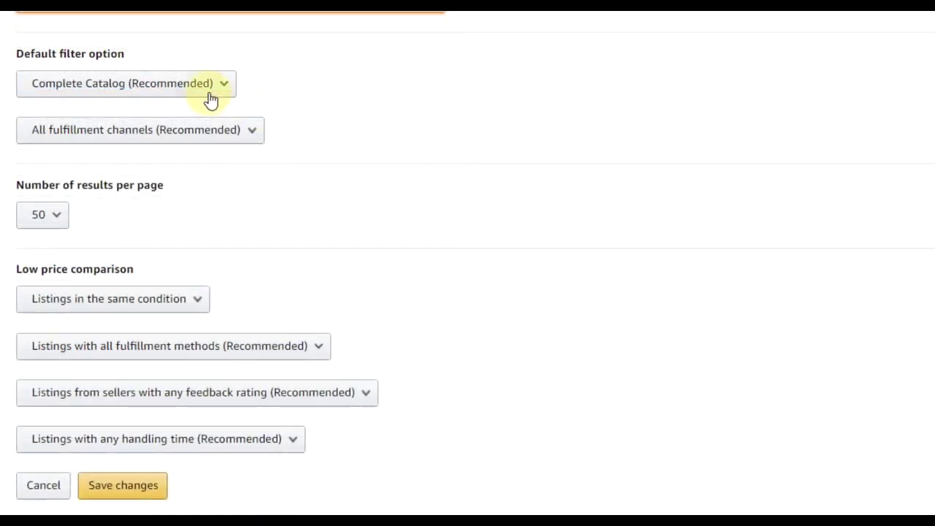
left_click(210, 95)
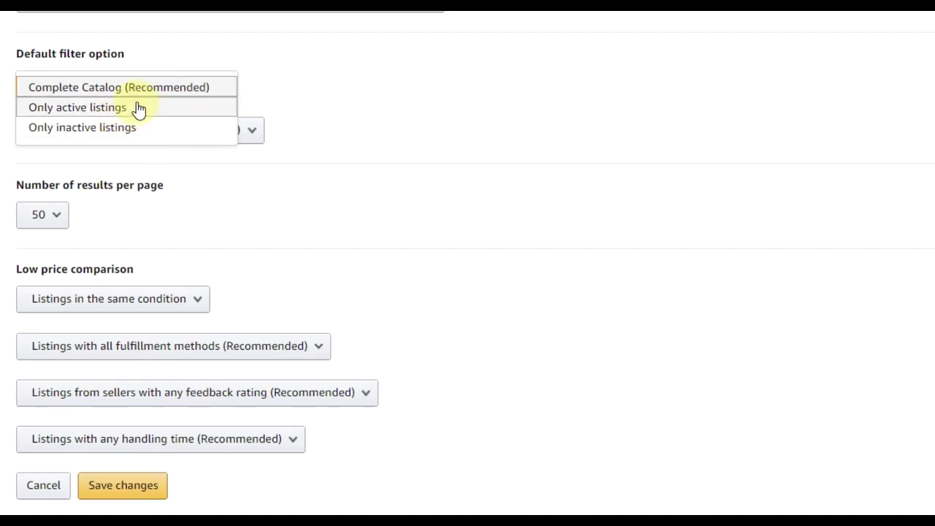
left_click(514, 77)
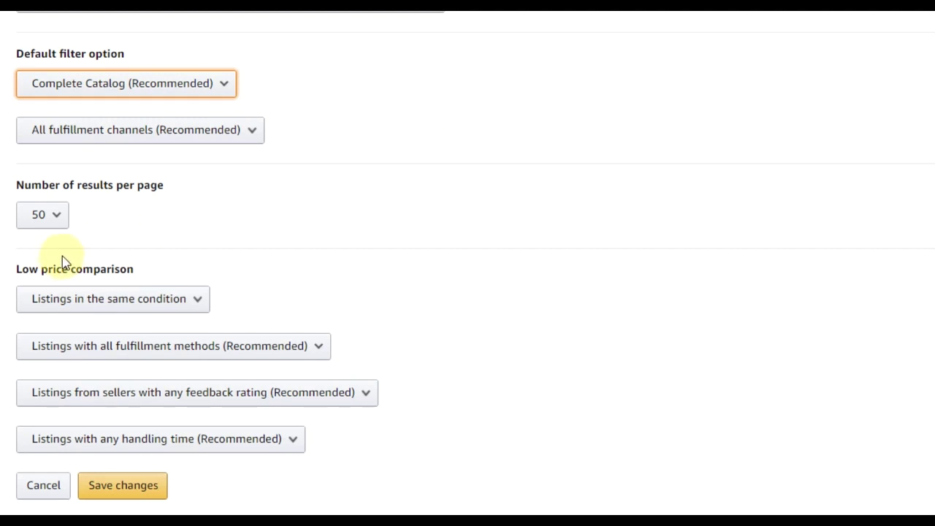
left_click(64, 217)
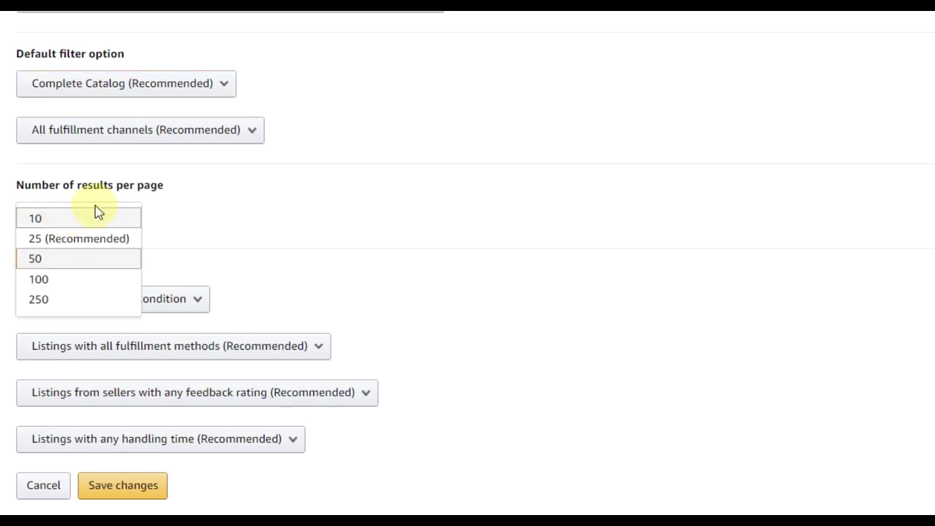
left_click(245, 183)
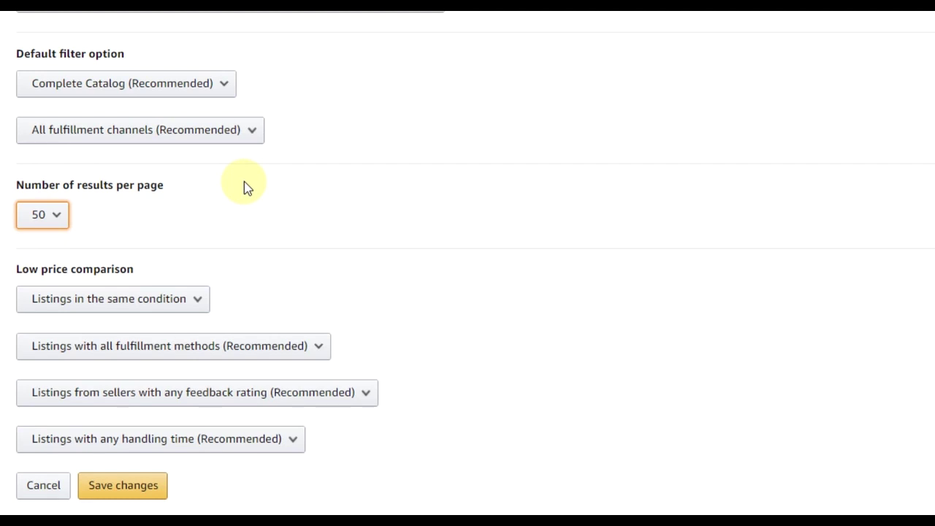
scroll(229, 231, "up", 4)
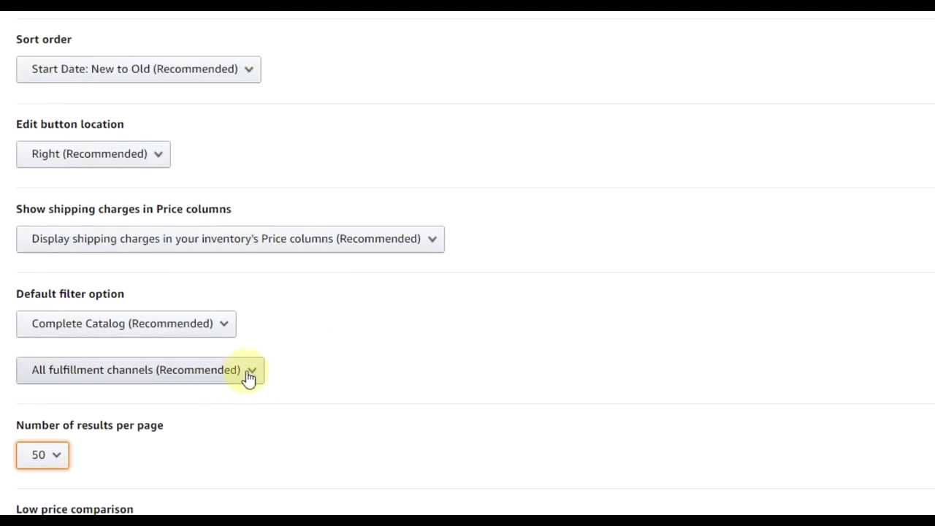
scroll(252, 380, "up", 1)
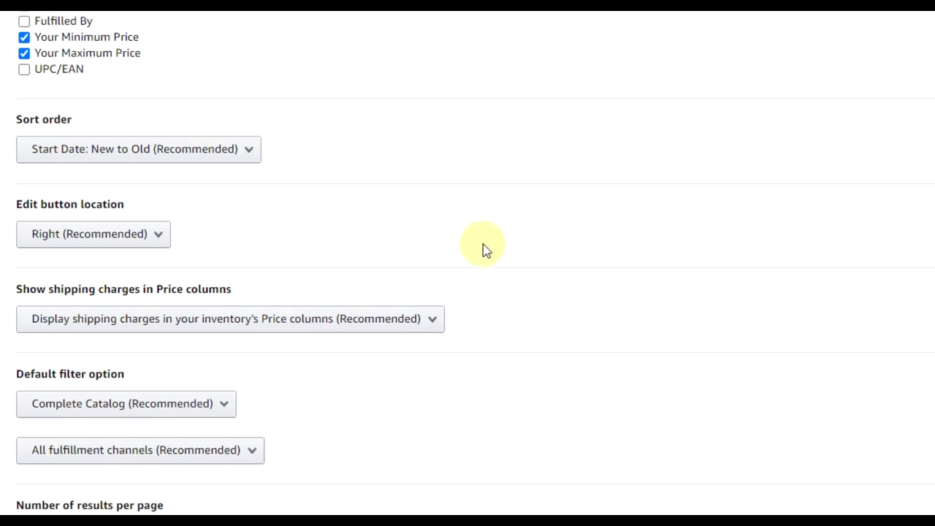
scroll(366, 453, "down", 5)
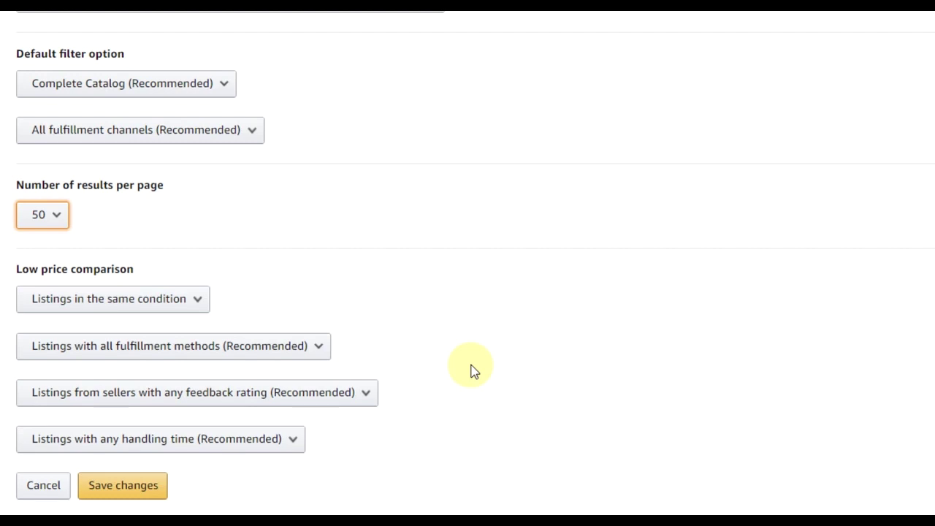
- Set the low price comparison to listings in the same condition and listings with all fulfillment methods
left_click(176, 309)
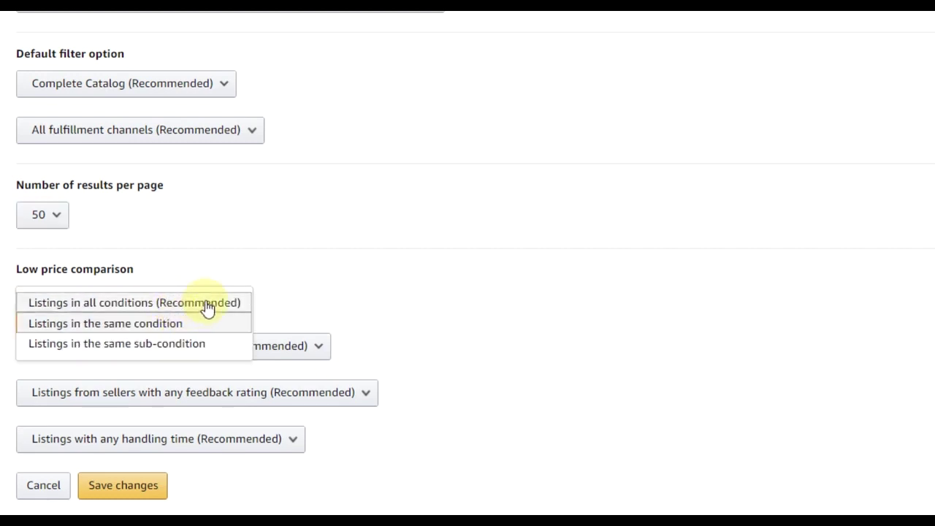
left_click(176, 333)
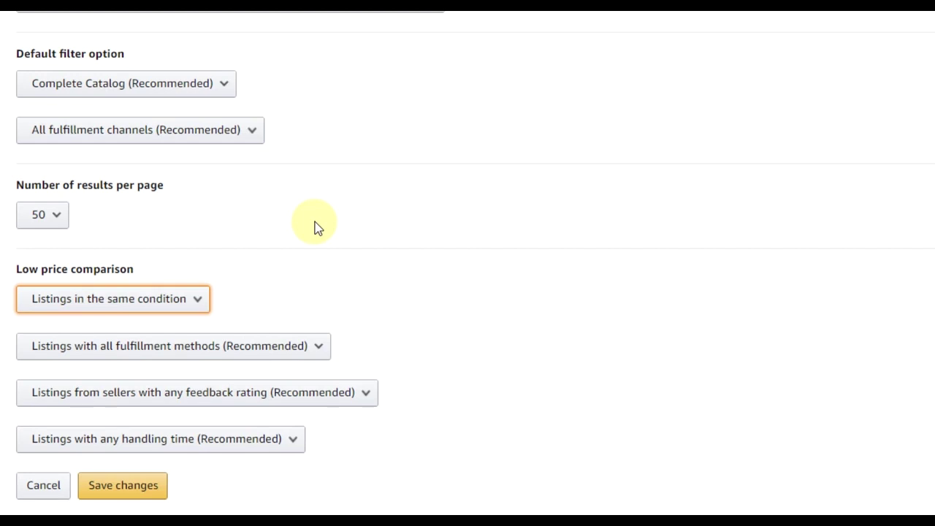
left_click(207, 348)
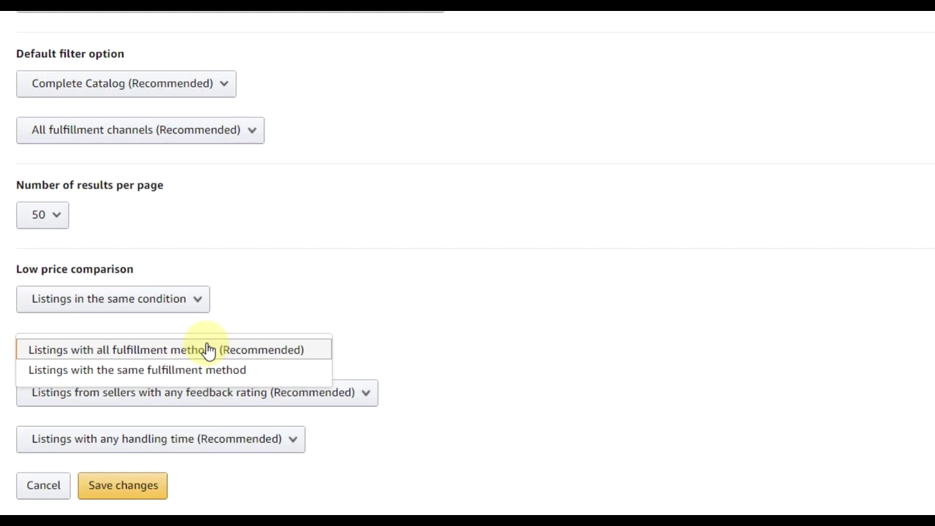
left_click(209, 350)
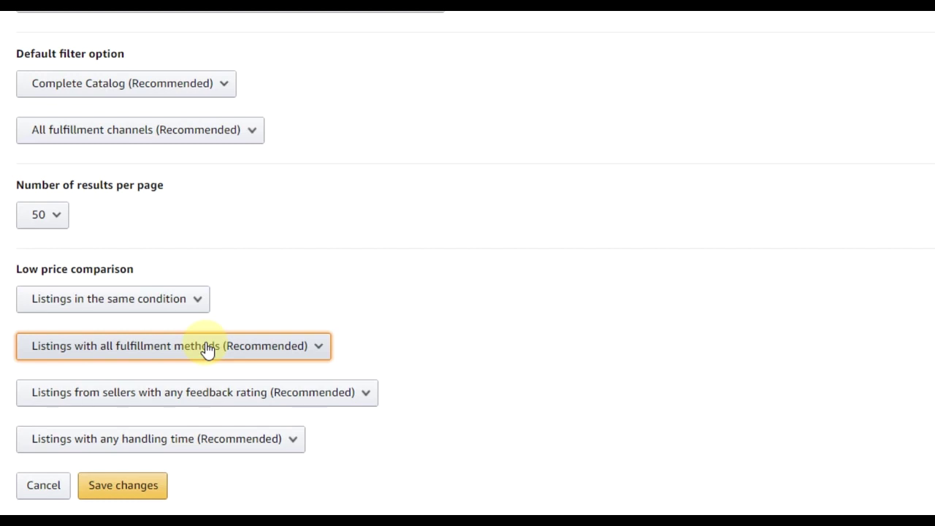
- Check the feedback rating comparison, review the column and default settings once more, and save the inventory preferences
left_click(239, 394)
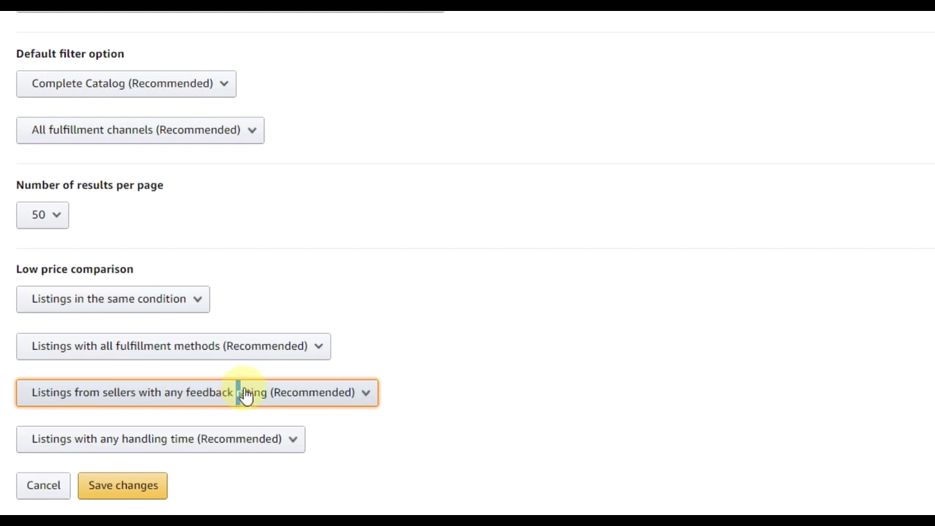
scroll(417, 370, "up", 10)
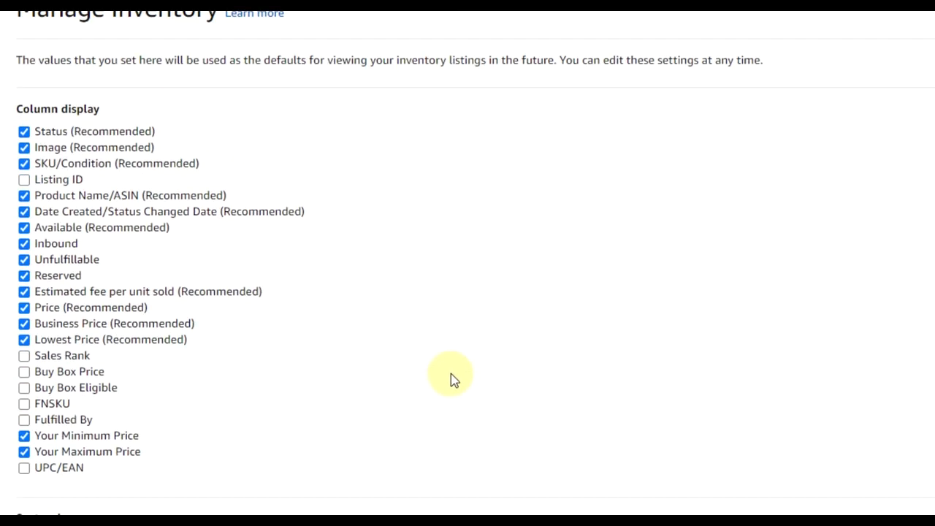
scroll(458, 428, "down", 8)
scroll(458, 427, "down", 3)
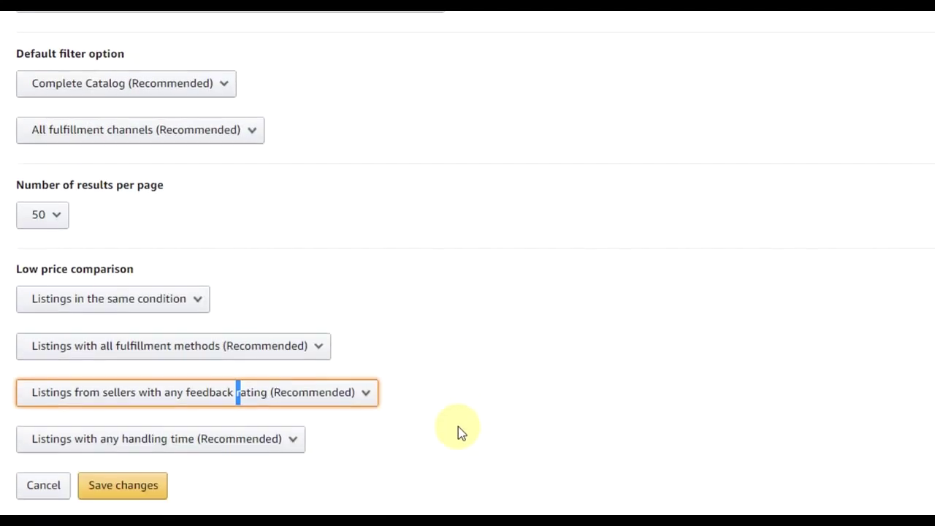
left_click(150, 487)
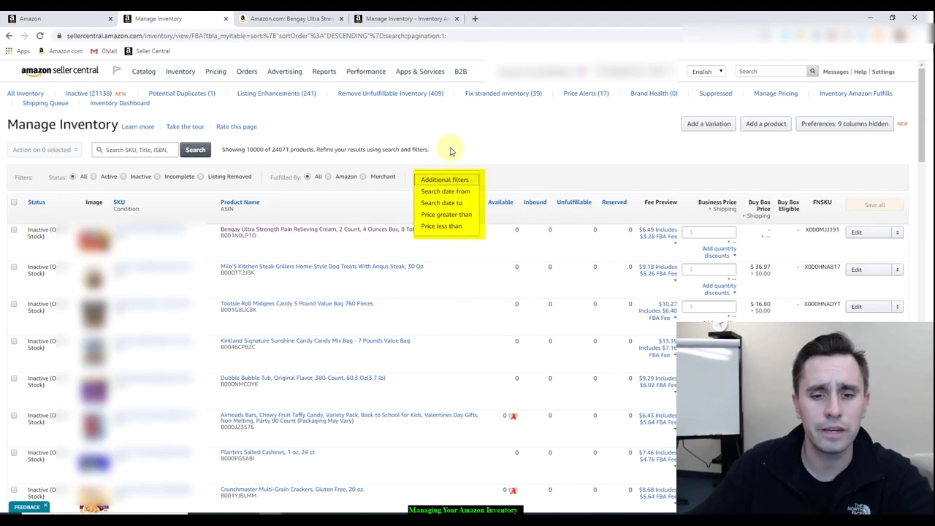
- Close the additional filters list and filter the inventory by Amazon fulfillment and by Merchant fulfillment in turn
left_click(579, 146)
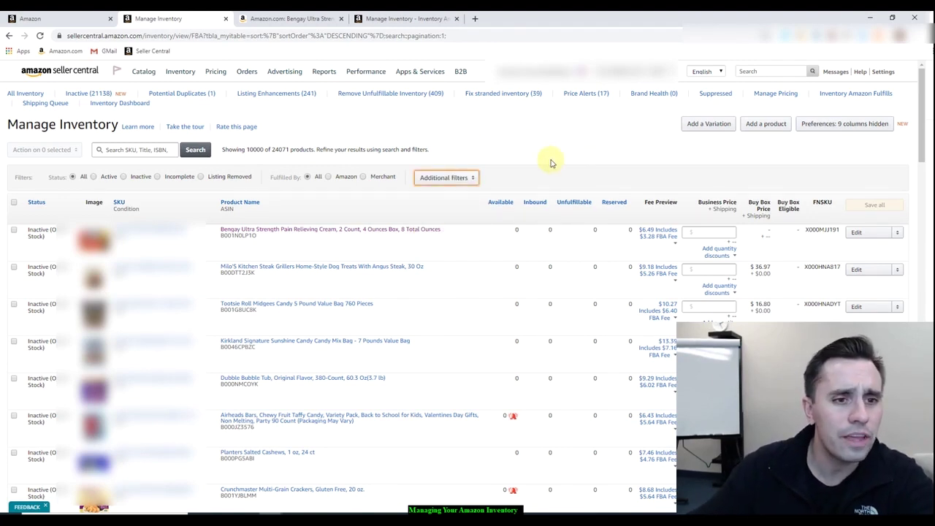
left_click(328, 177)
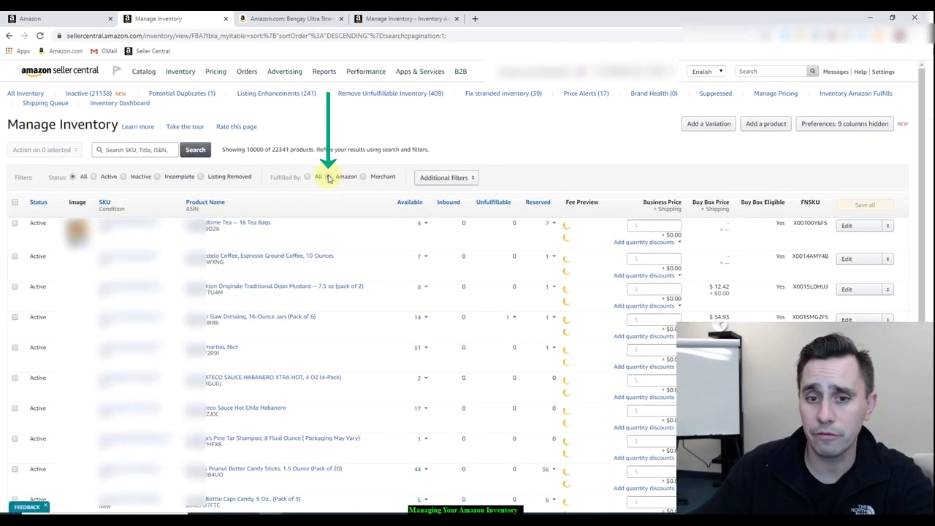
left_click(378, 179)
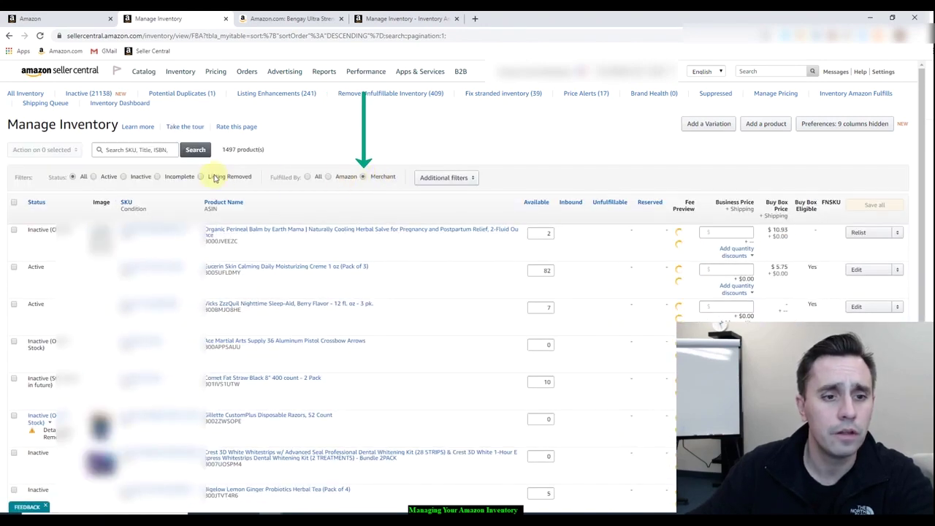
- Filter the merchant-fulfilled products by Listing Removed status and by Incomplete status in turn
left_click(201, 177)
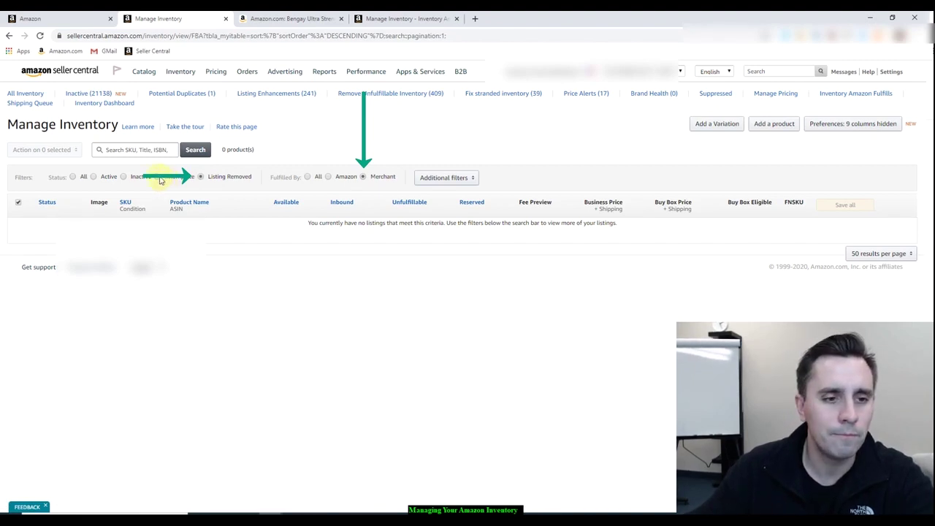
left_click(160, 177)
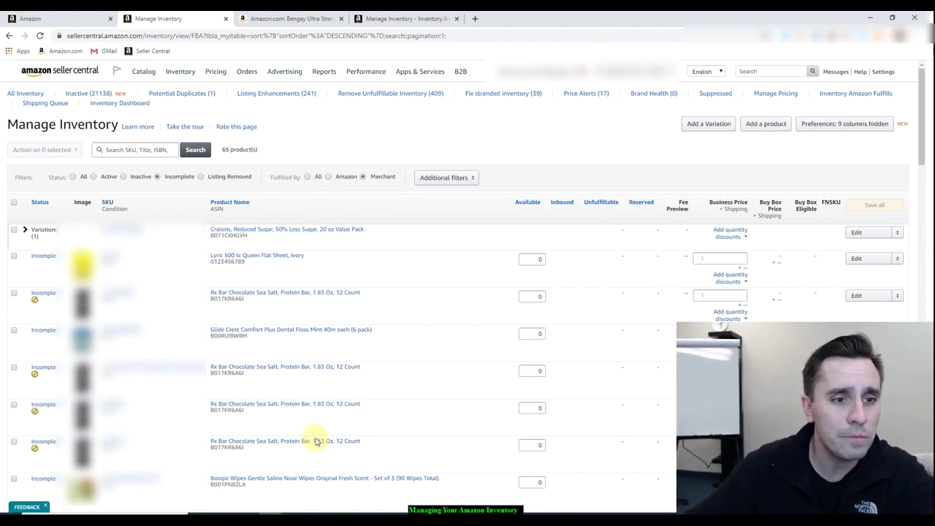
- Filter the merchant-fulfilled products by Inactive status and review their statuses and available quantities
left_click(123, 177)
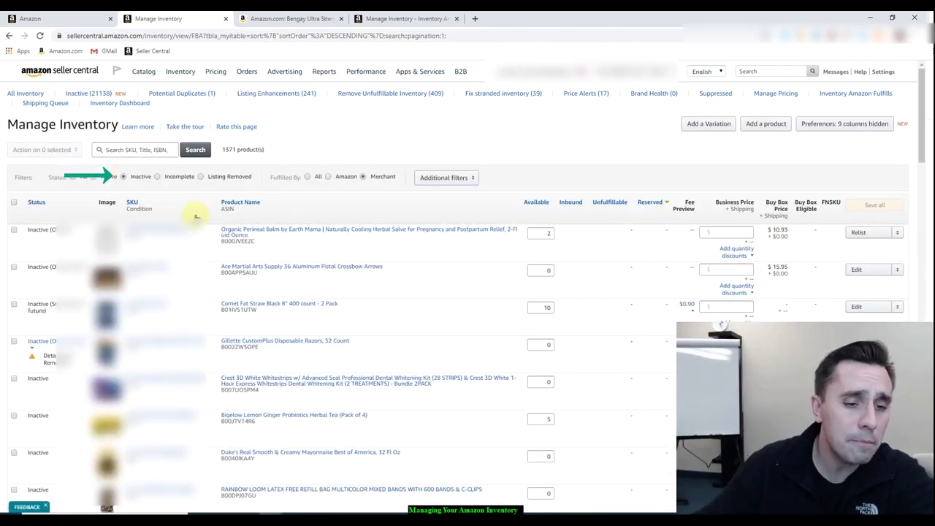
scroll(208, 223, "down", 4)
scroll(413, 346, "down", 10)
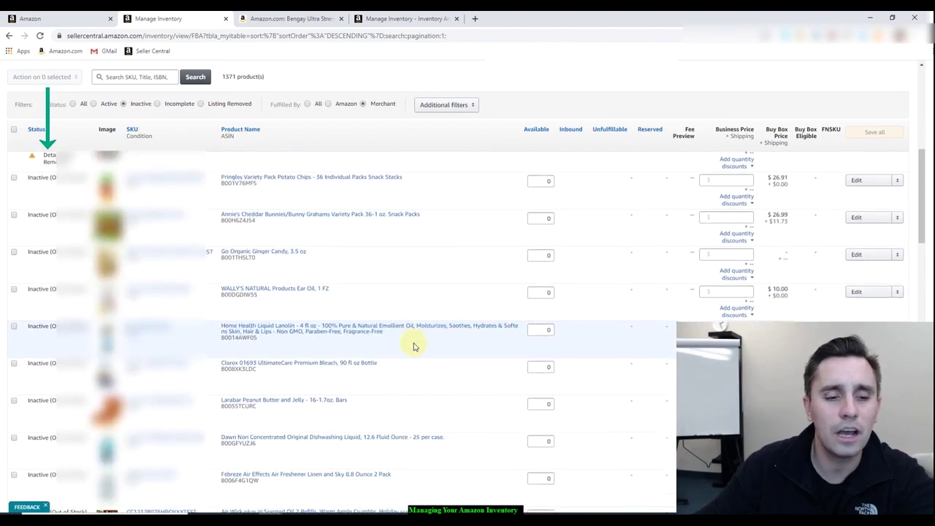
scroll(414, 346, "up", 15)
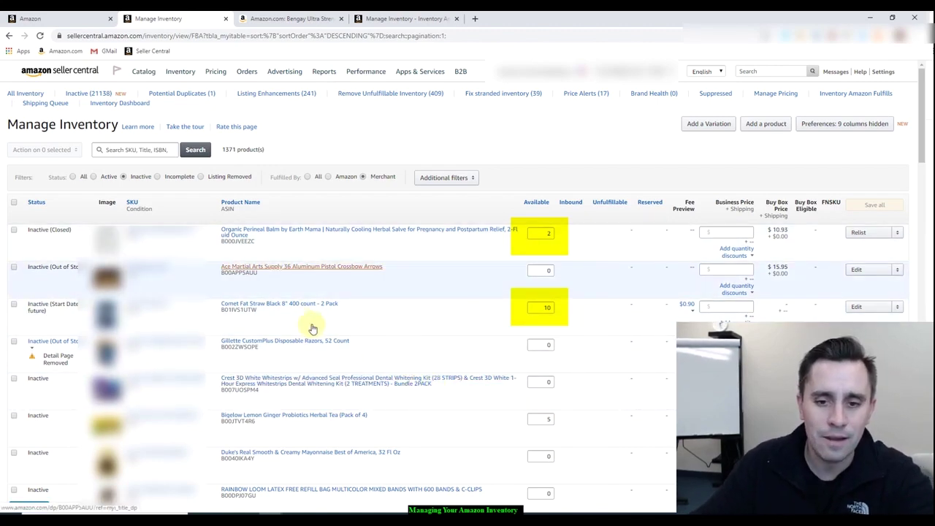
- Filter the merchant-fulfilled products by Active status, and reset both the status and fulfillment filters to All
left_click(93, 177)
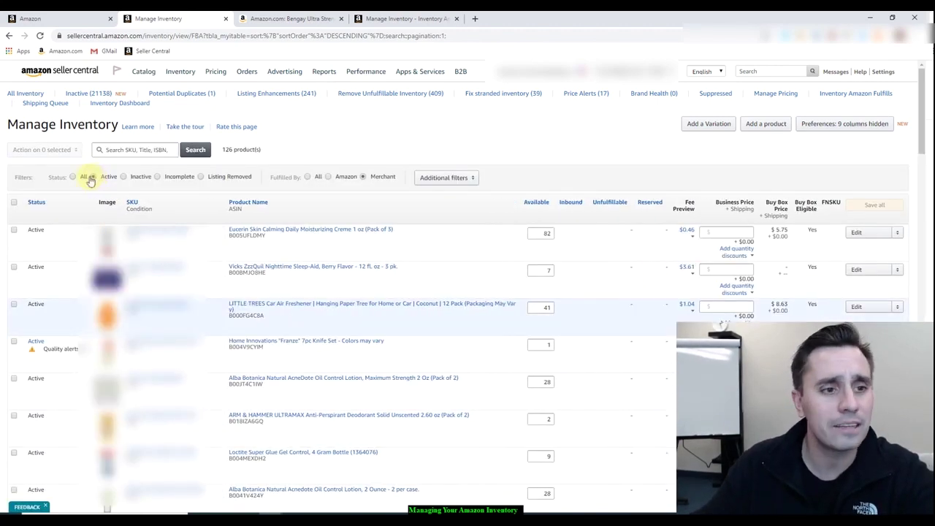
left_click(73, 177)
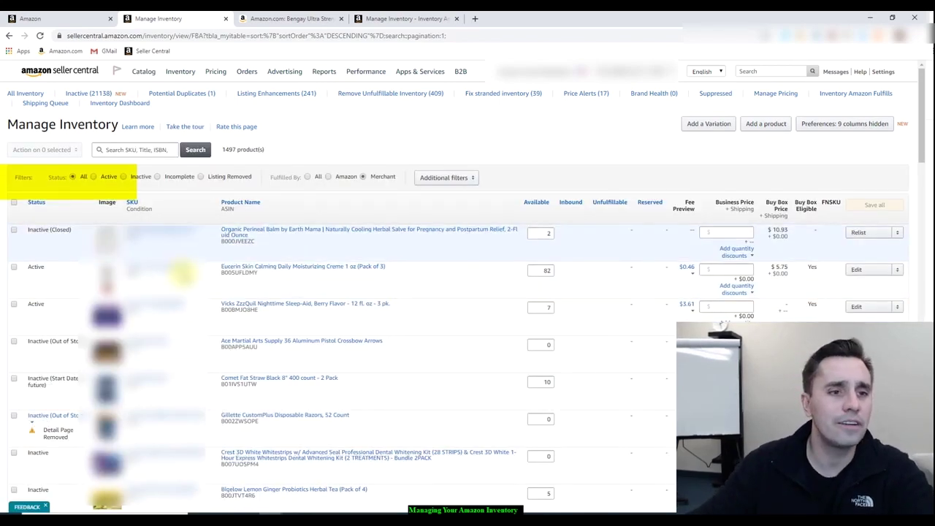
left_click(309, 178)
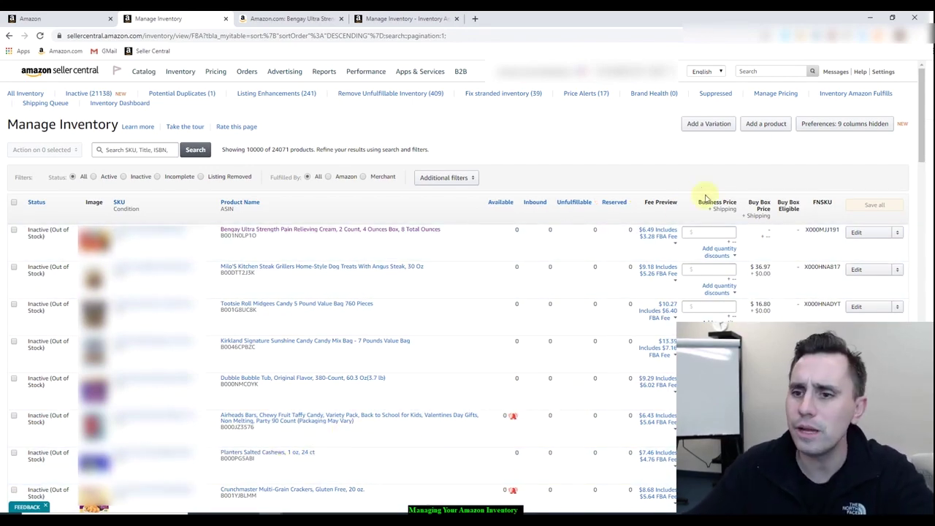
- Open the inventory column preferences and examine the available sort order options without changing the selection
left_click(826, 123)
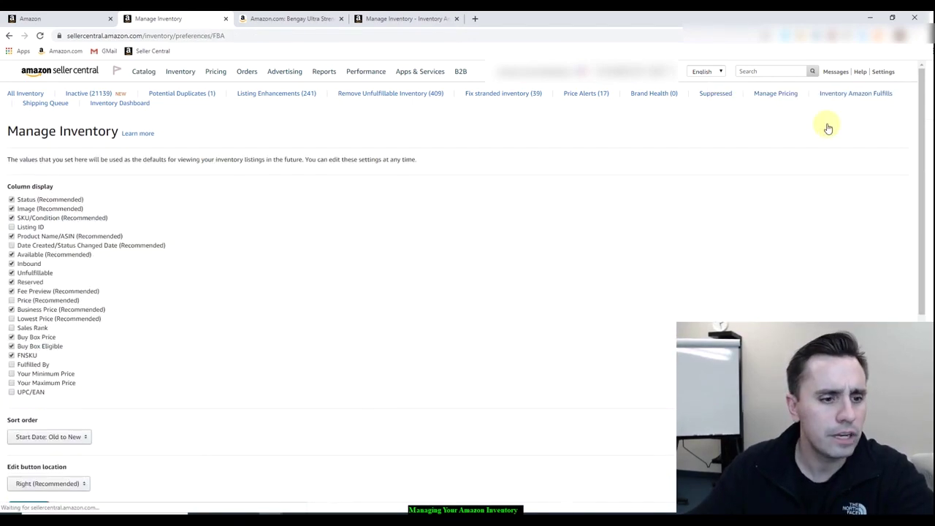
scroll(827, 125, "down", 4)
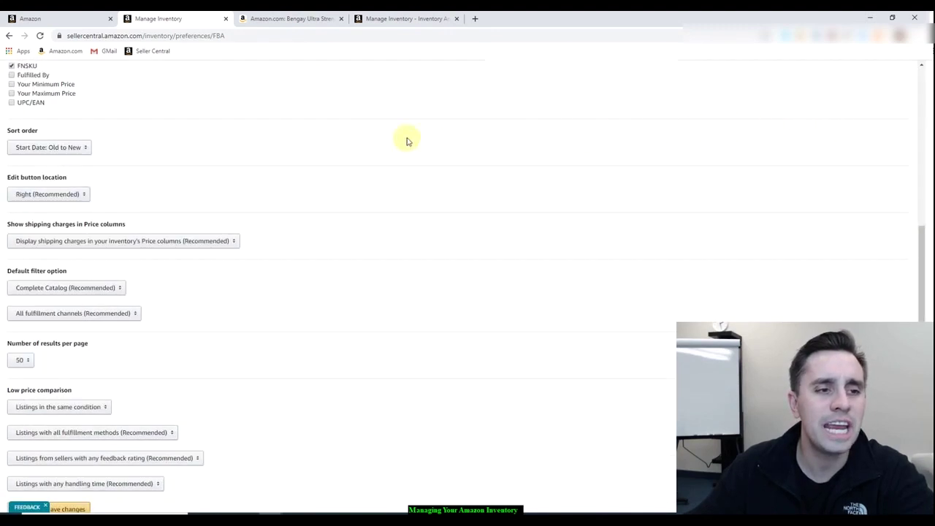
left_click(83, 150)
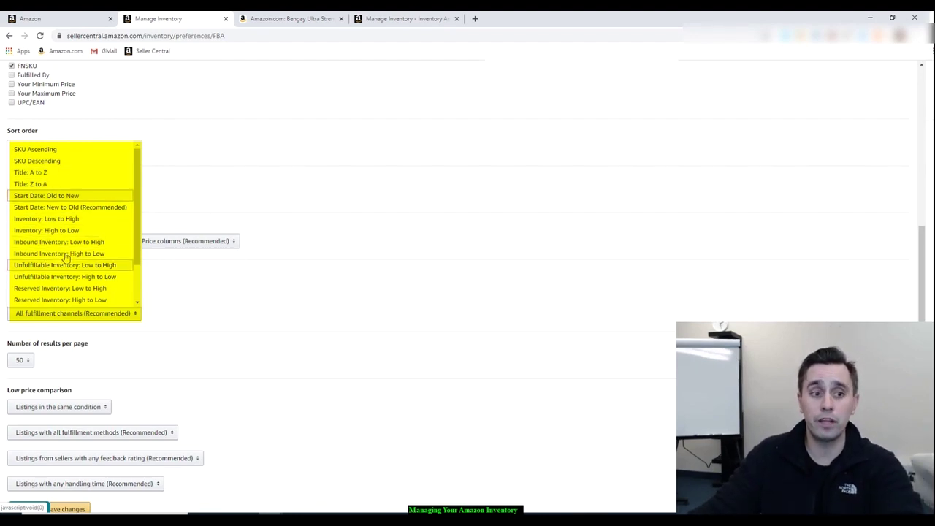
scroll(66, 256, "down", 3)
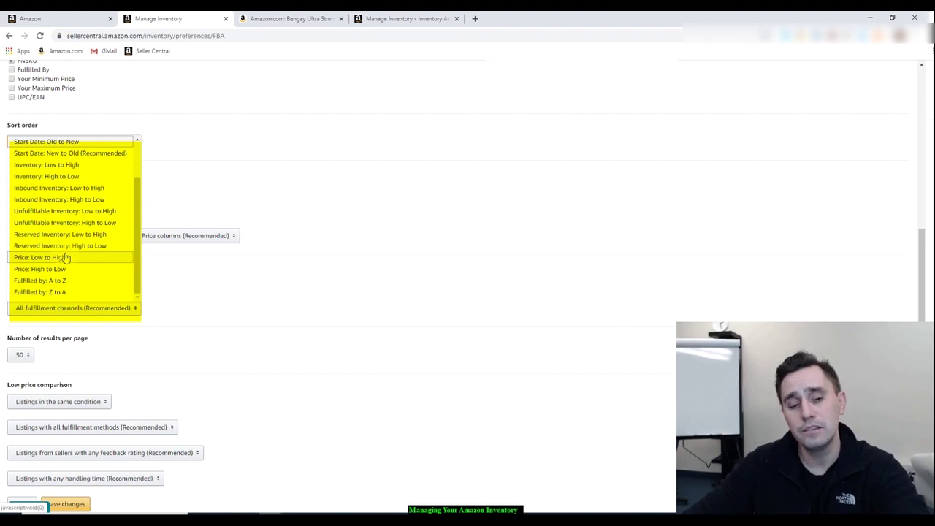
key("Down")
key("Down")
key("Down")
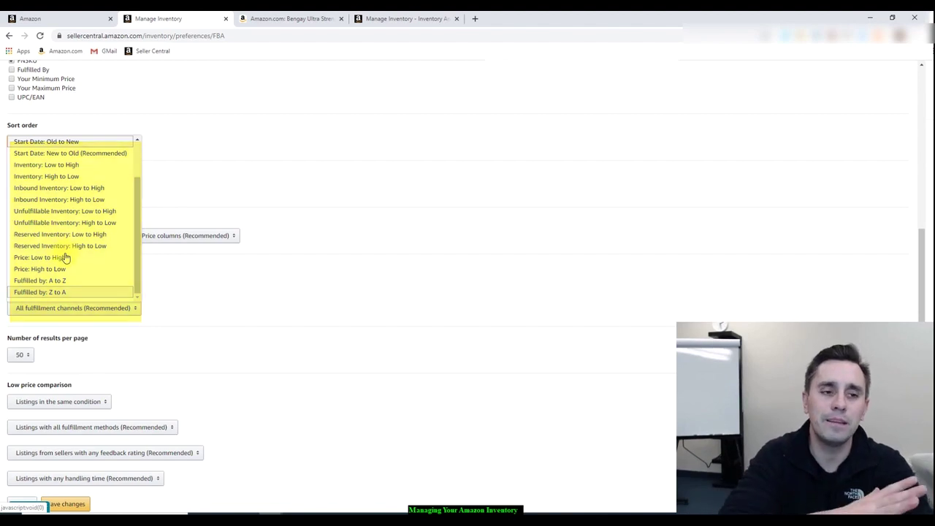
left_click(227, 296)
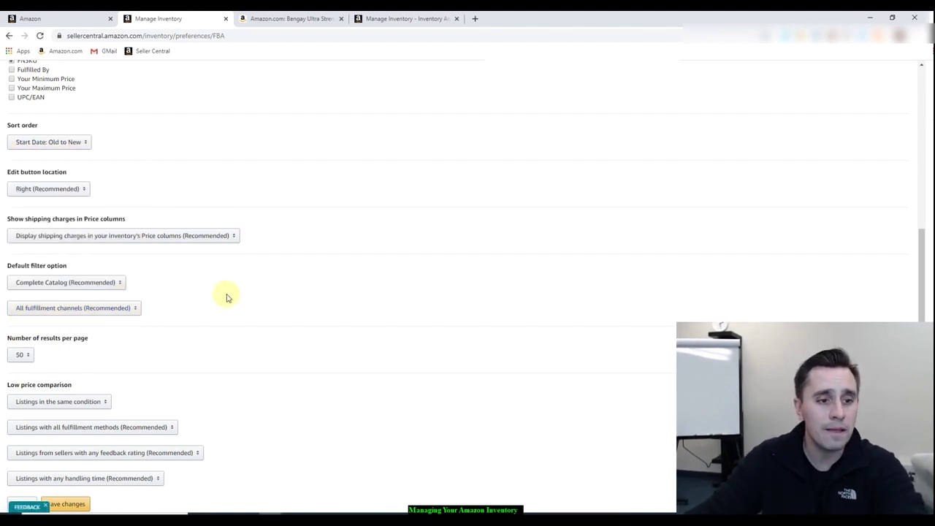
- Set the number of results per page to 50 and the default filter option to Complete Catalog
left_click(24, 355)
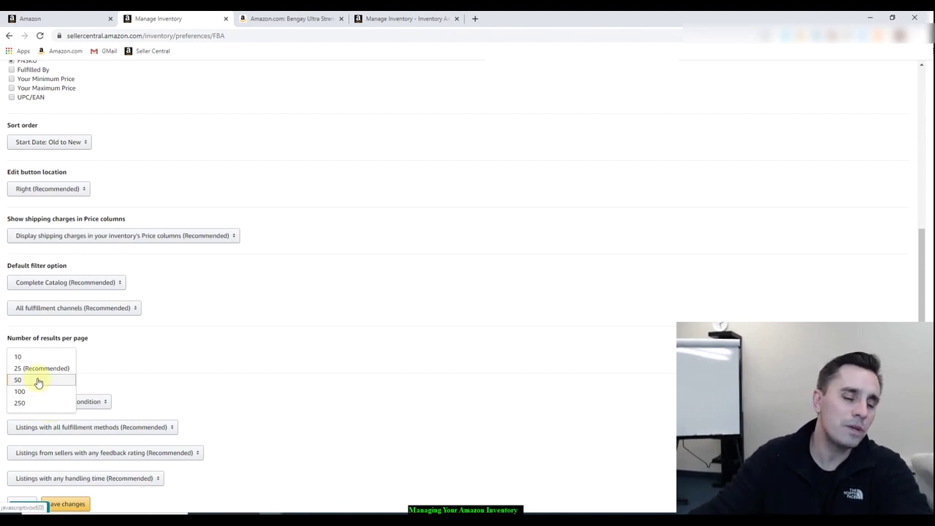
left_click(38, 379)
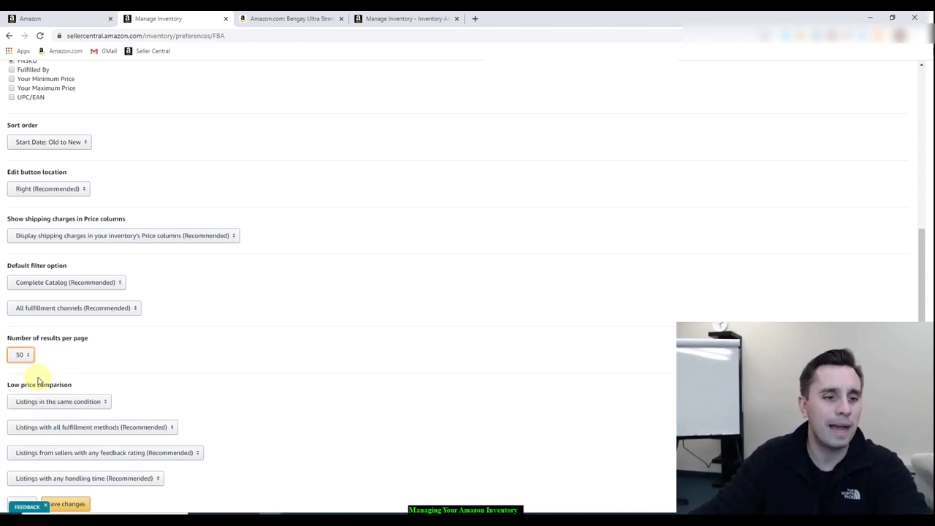
left_click(100, 283)
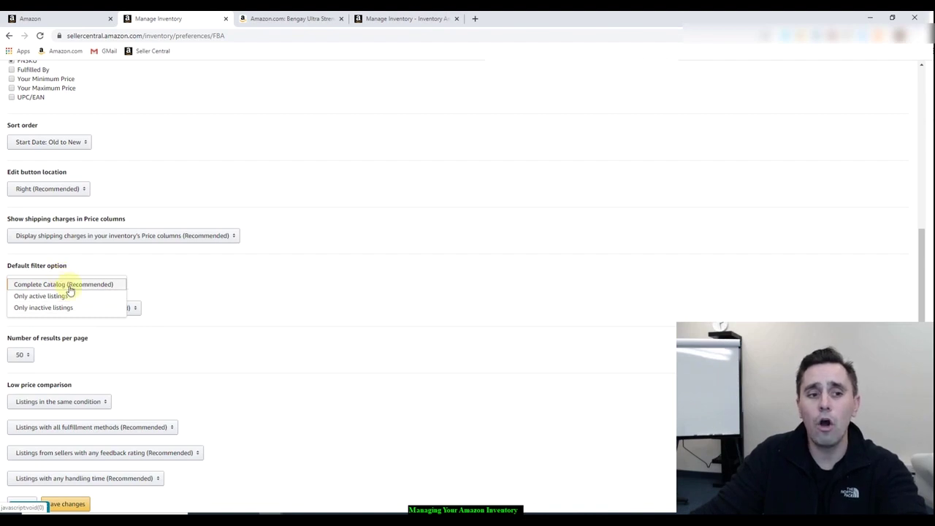
left_click(69, 288)
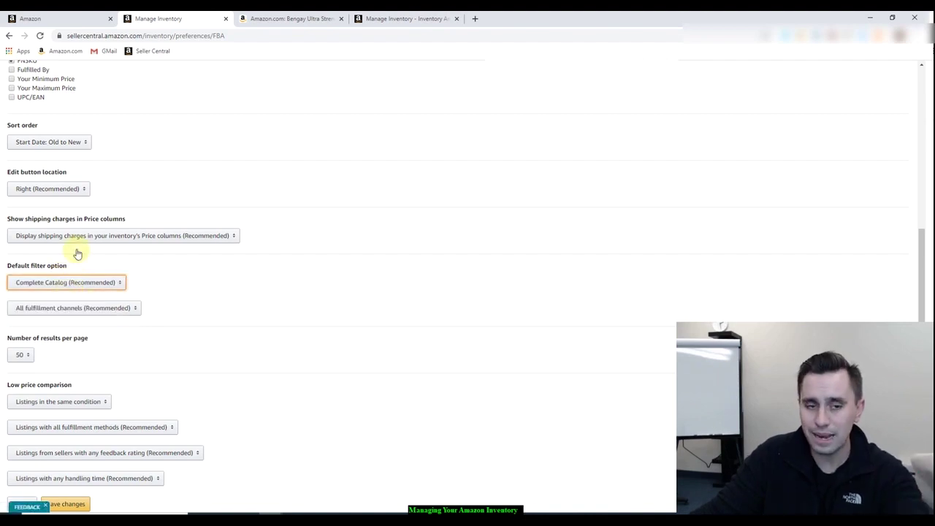
- Review the column display choices and check the default fulfillment channel filter options
scroll(254, 304, "up", 4)
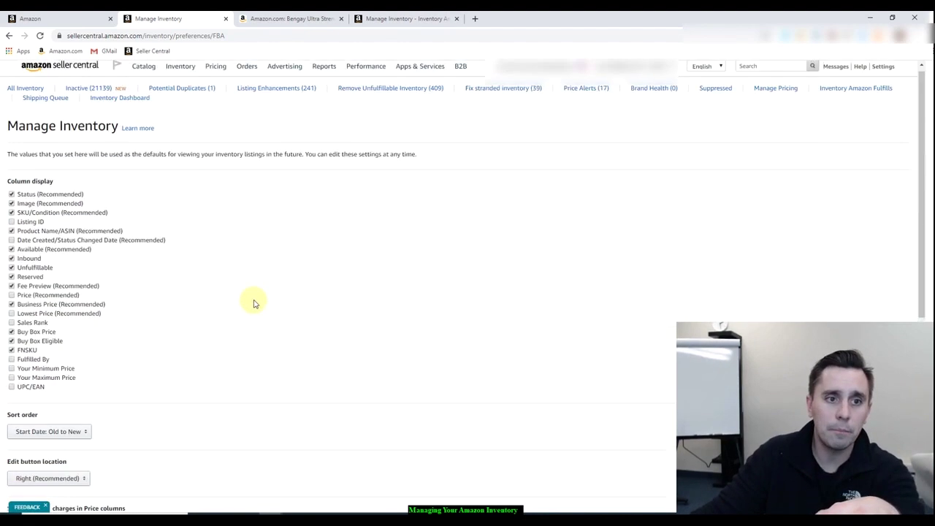
scroll(254, 304, "down", 1)
scroll(254, 304, "down", 4)
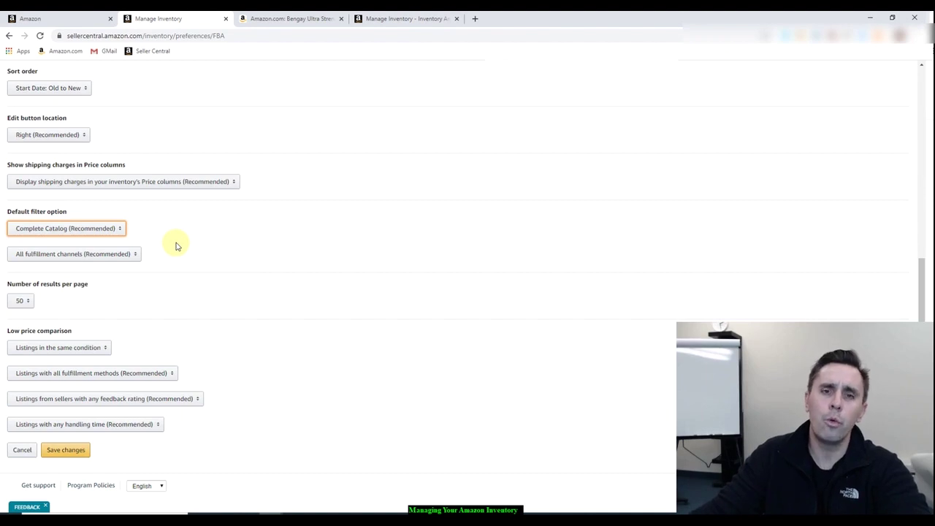
left_click(120, 253)
left_click(123, 253)
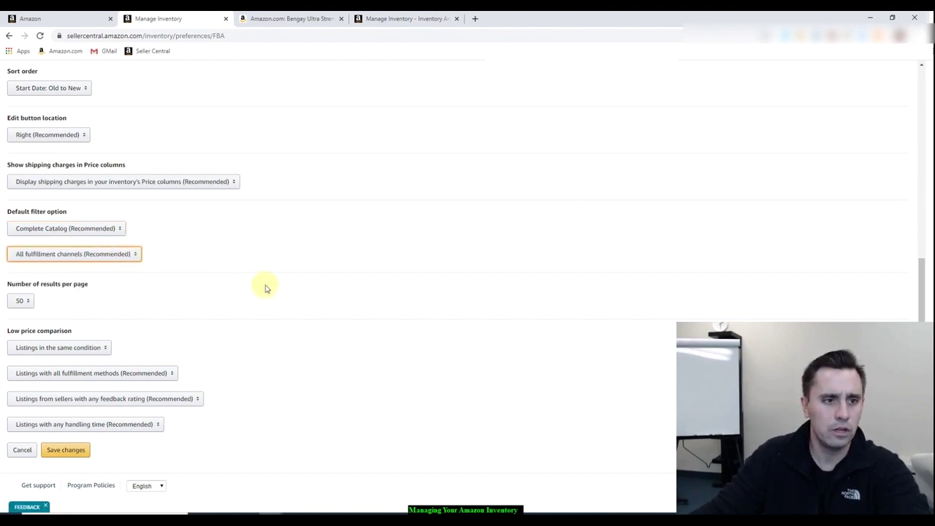
- Set the inventory sort order to Start Date: New to Old
scroll(363, 312, "up", 4)
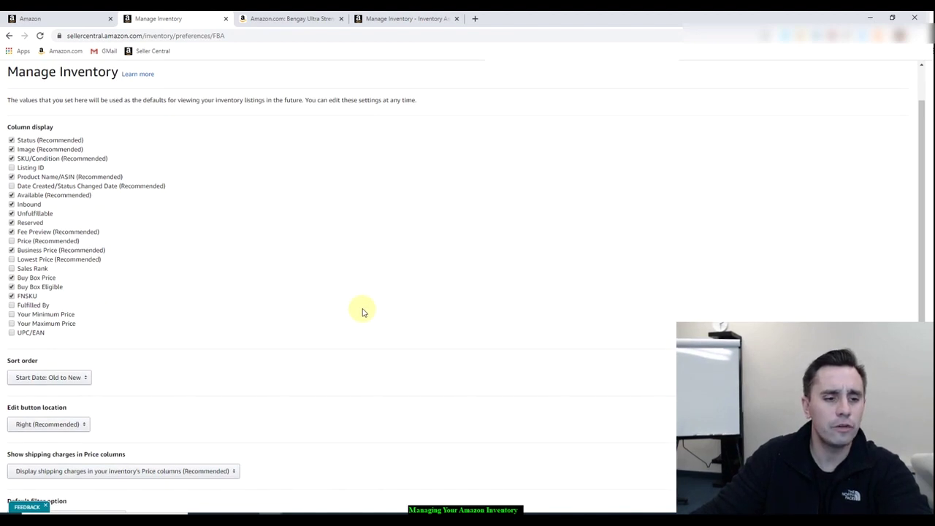
scroll(363, 312, "down", 3)
left_click(63, 139)
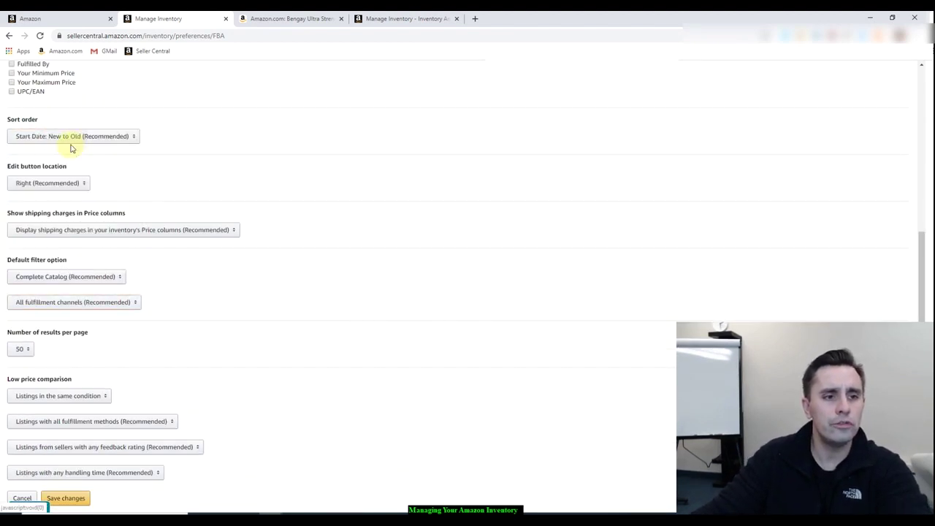
left_click(66, 143)
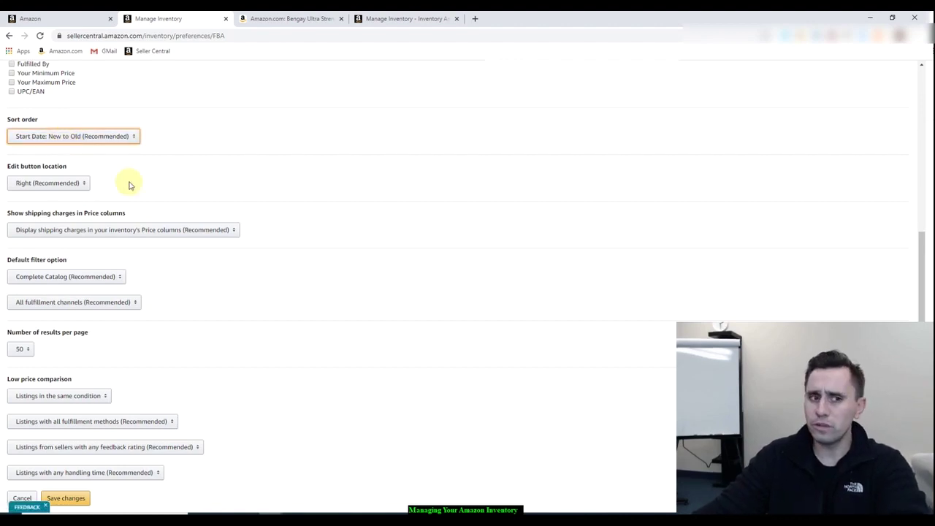
- Check the available options for the edit button location and leave the choice as it is
scroll(129, 184, "up", 1)
scroll(129, 184, "down", 2)
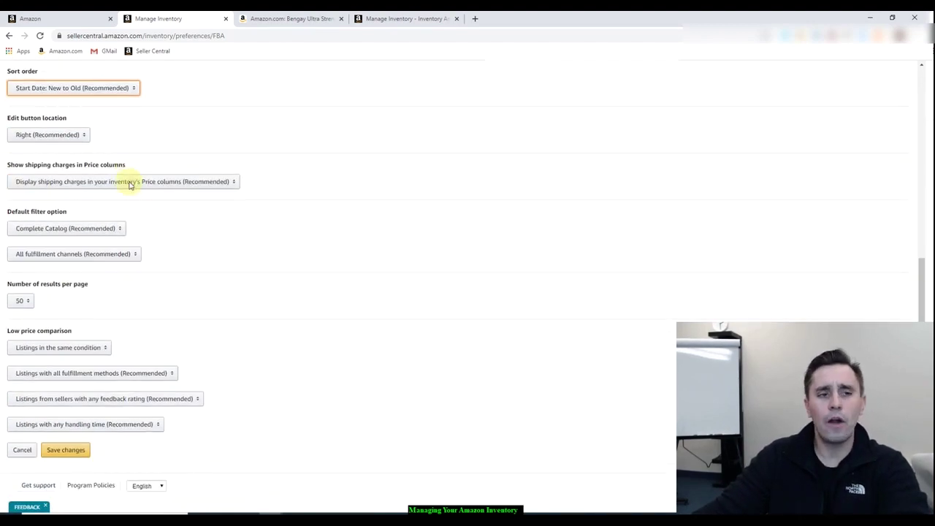
left_click(80, 135)
left_click(245, 89)
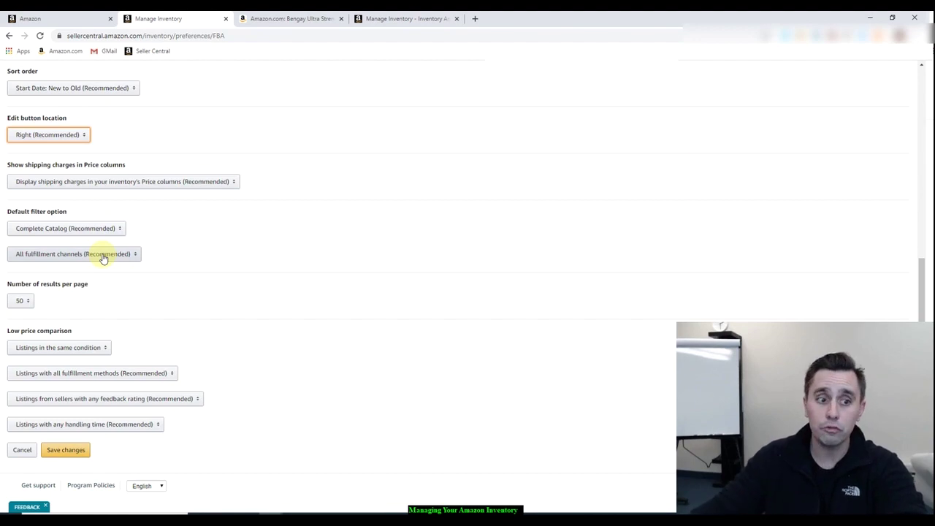
- Choose listings in the same condition and listings with all fulfillment methods for the low price comparison
left_click(73, 348)
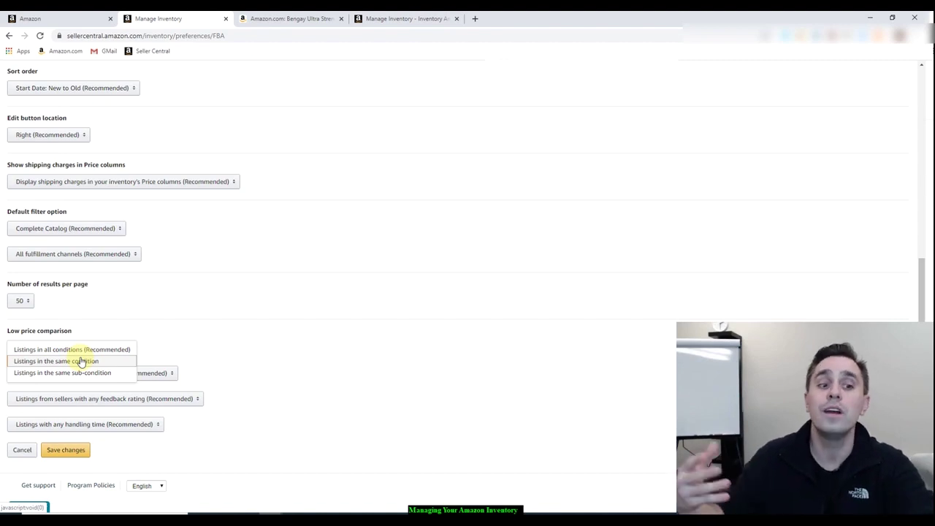
left_click(80, 361)
left_click(158, 373)
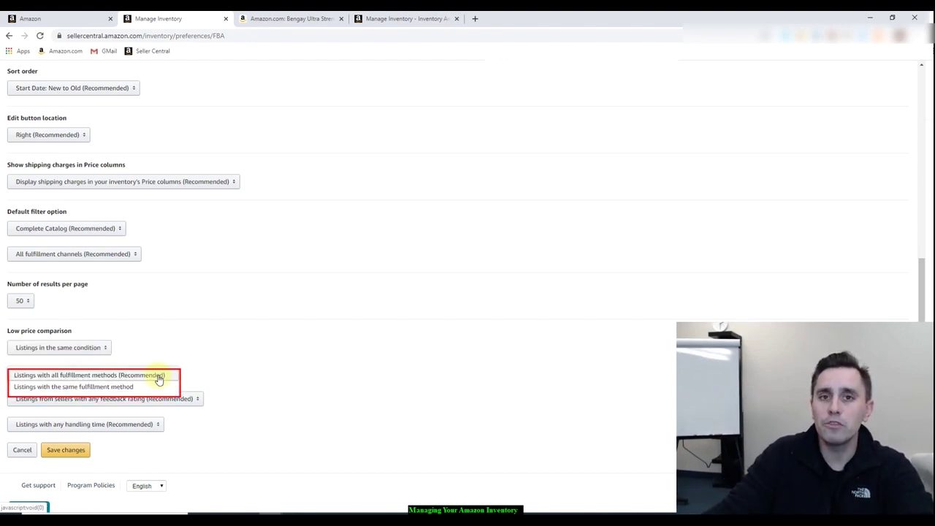
left_click(160, 375)
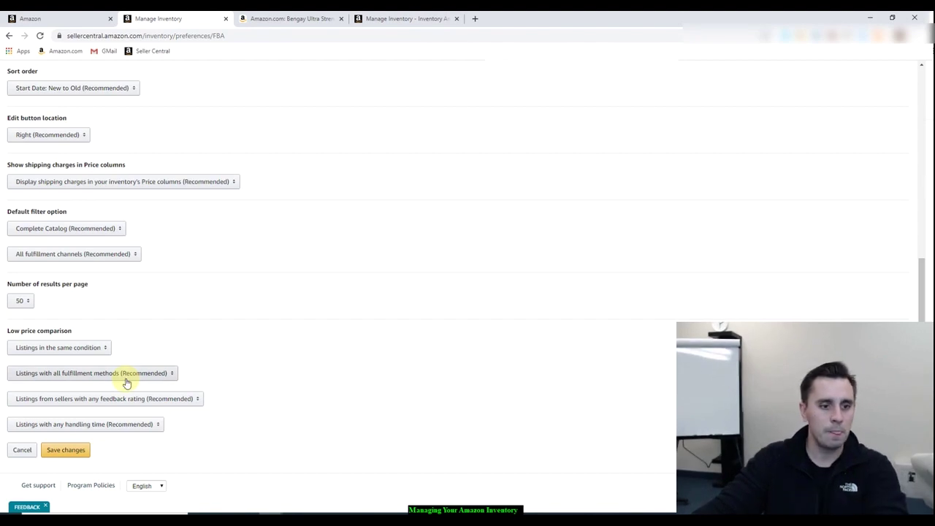
- Keep the low price comparison at any feedback rating and any handling time, and save the inventory preferences
left_click(191, 401)
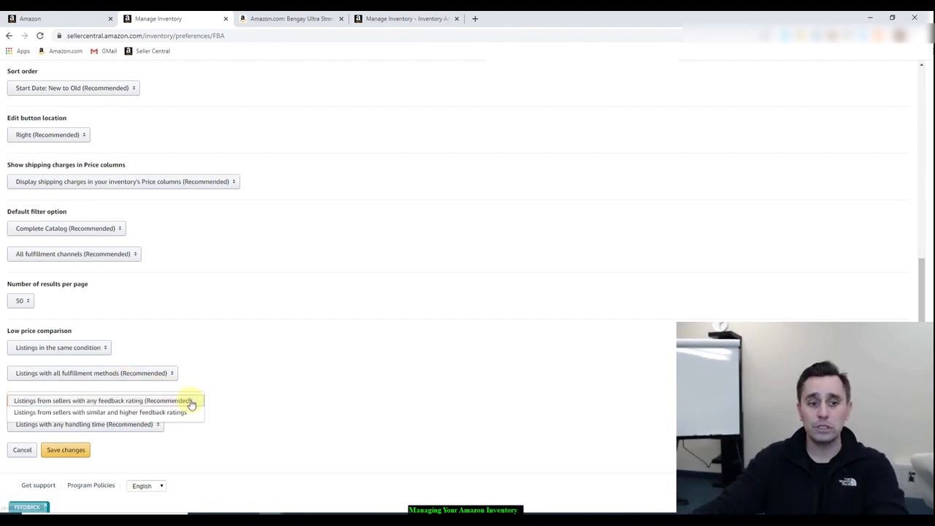
left_click(329, 366)
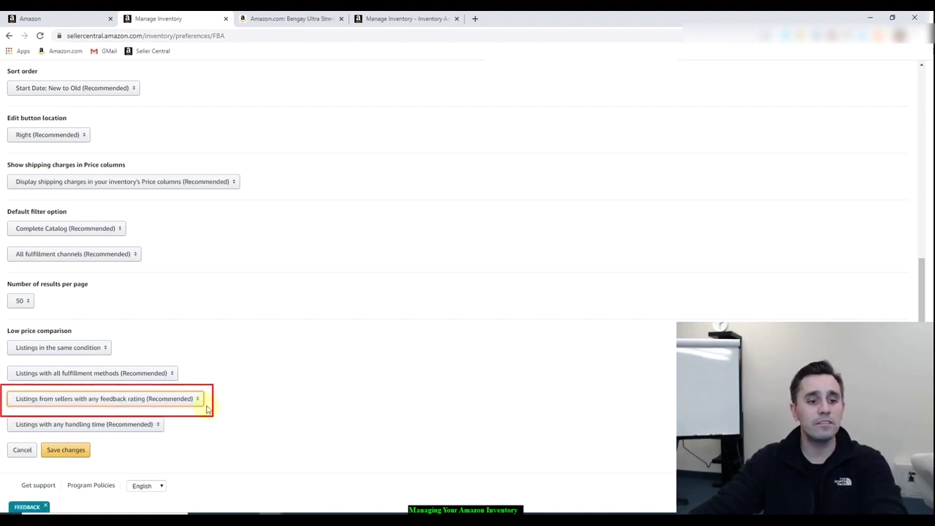
left_click(146, 430)
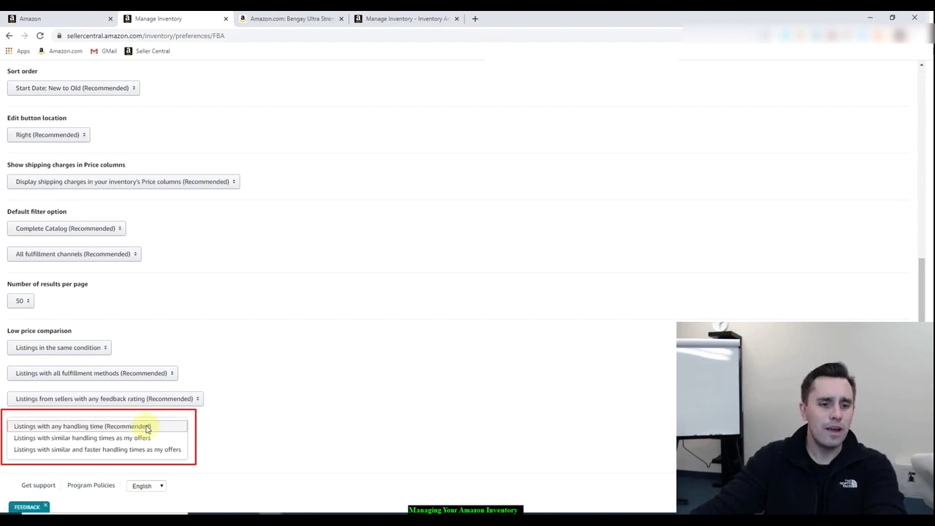
left_click(147, 428)
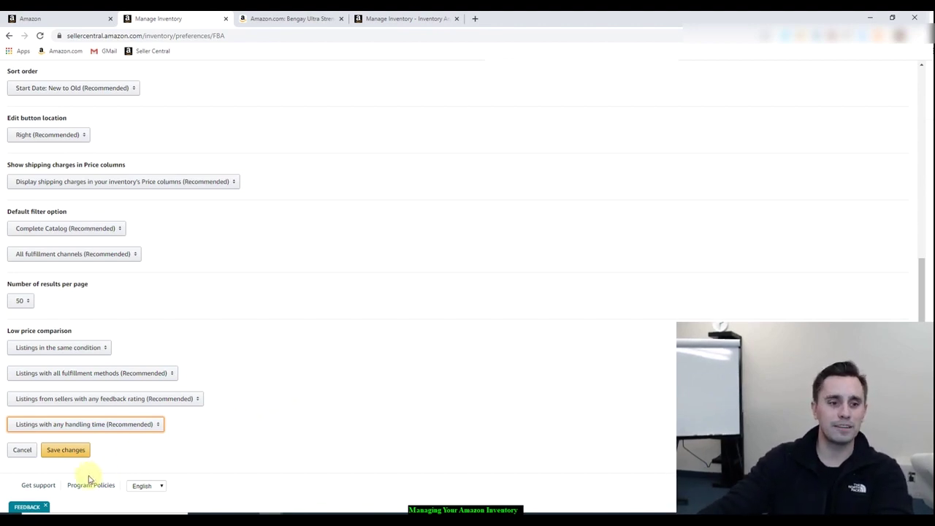
left_click(74, 453)
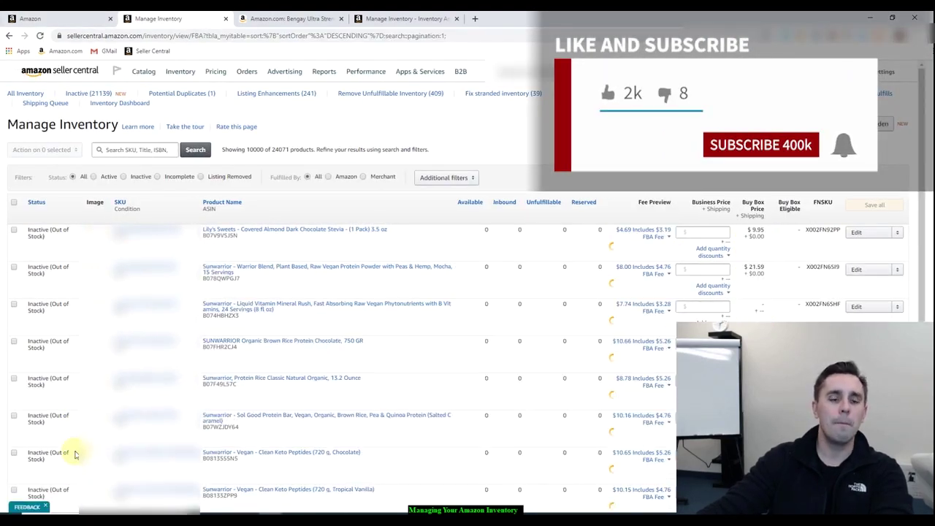
scroll(493, 242, "down", 3)
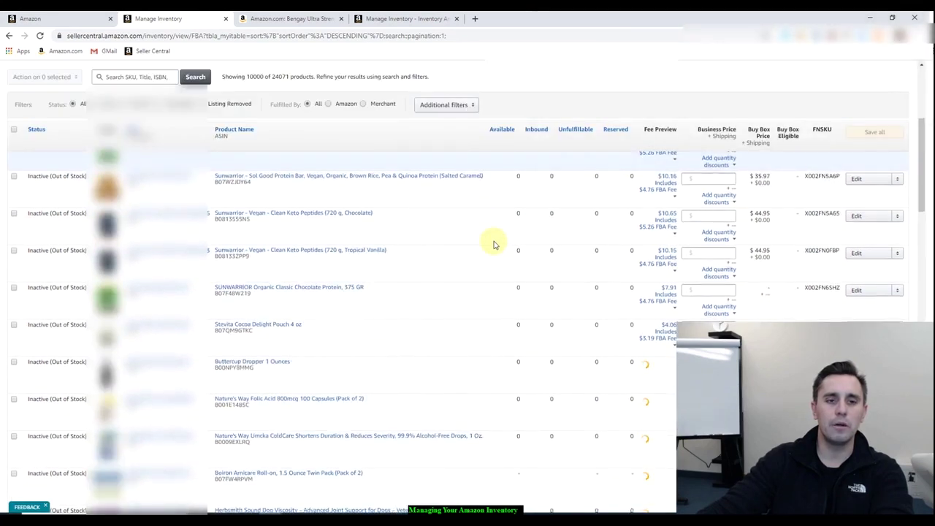